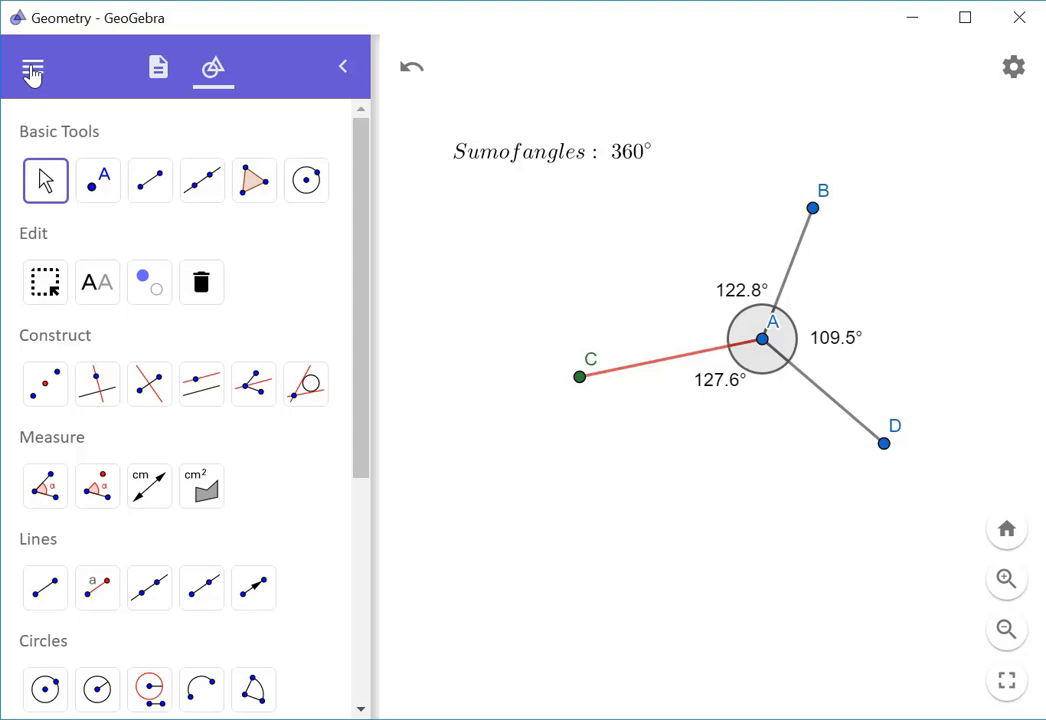
Start a new blank construction and discard the old angle drawing unsaved
{"action": "left_click", "coordinate": [95, 175]}
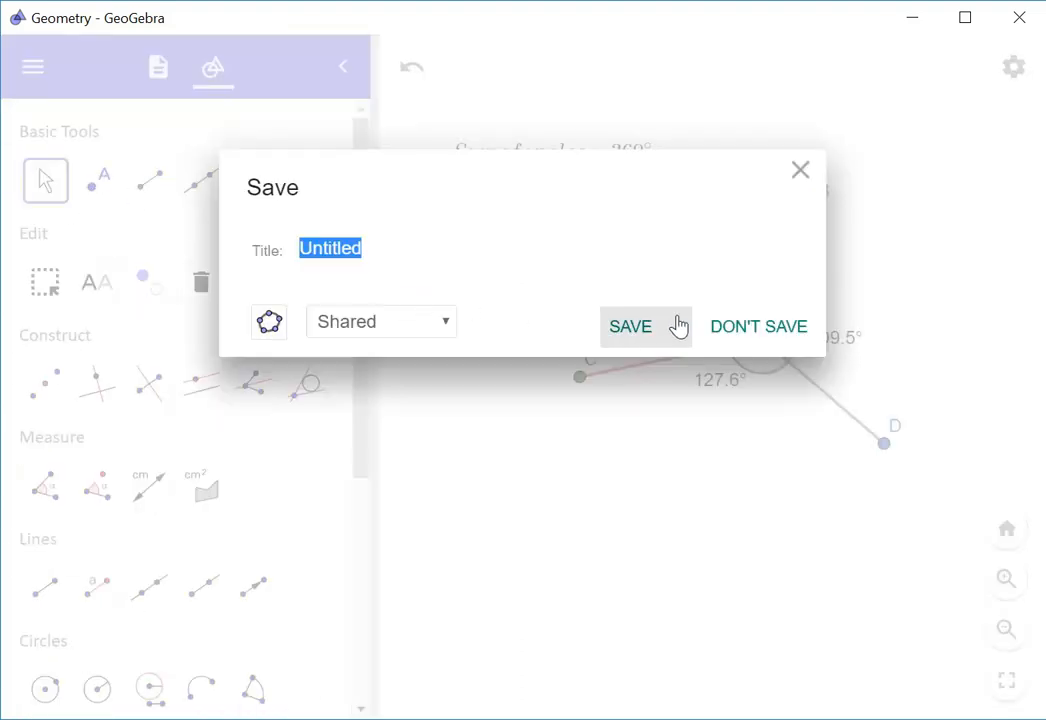
{"action": "left_click", "coordinate": [738, 329]}
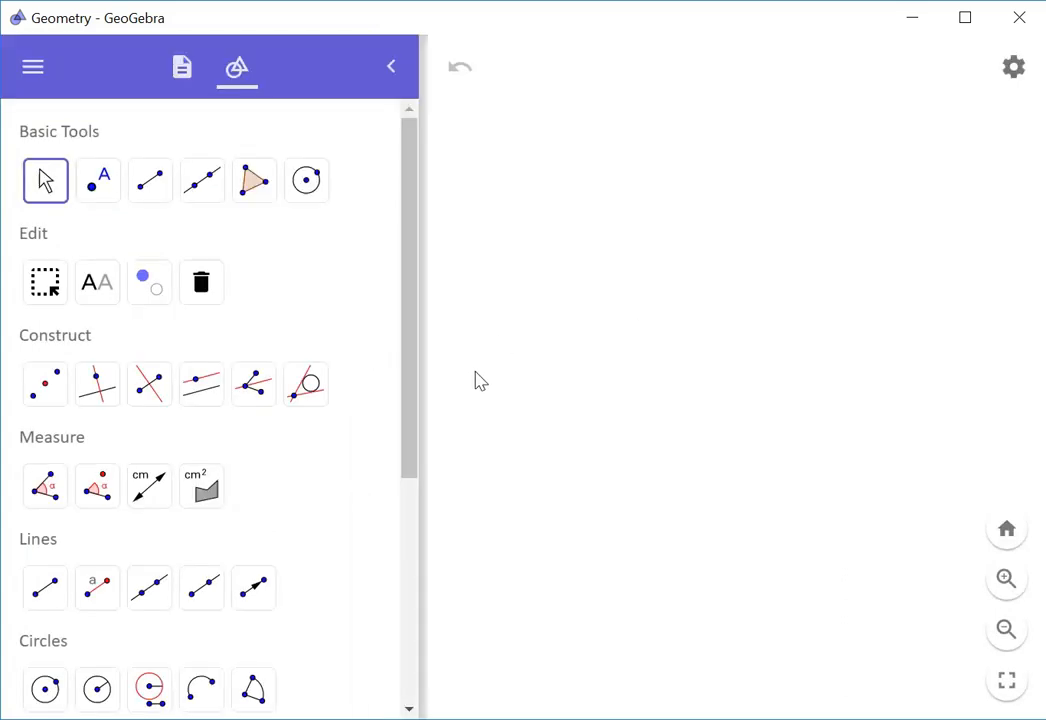
Draw three segments from one centre point to upper-right, upper-left and lower-left endpoints
{"action": "left_click", "coordinate": [149, 190]}
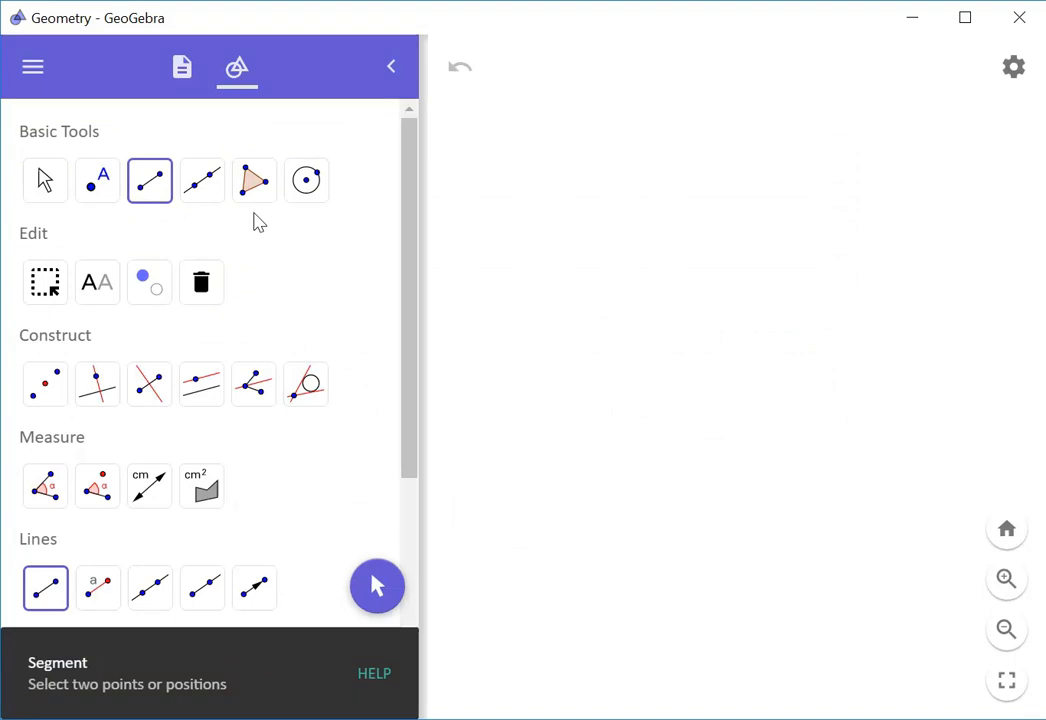
{"action": "left_click", "coordinate": [705, 366]}
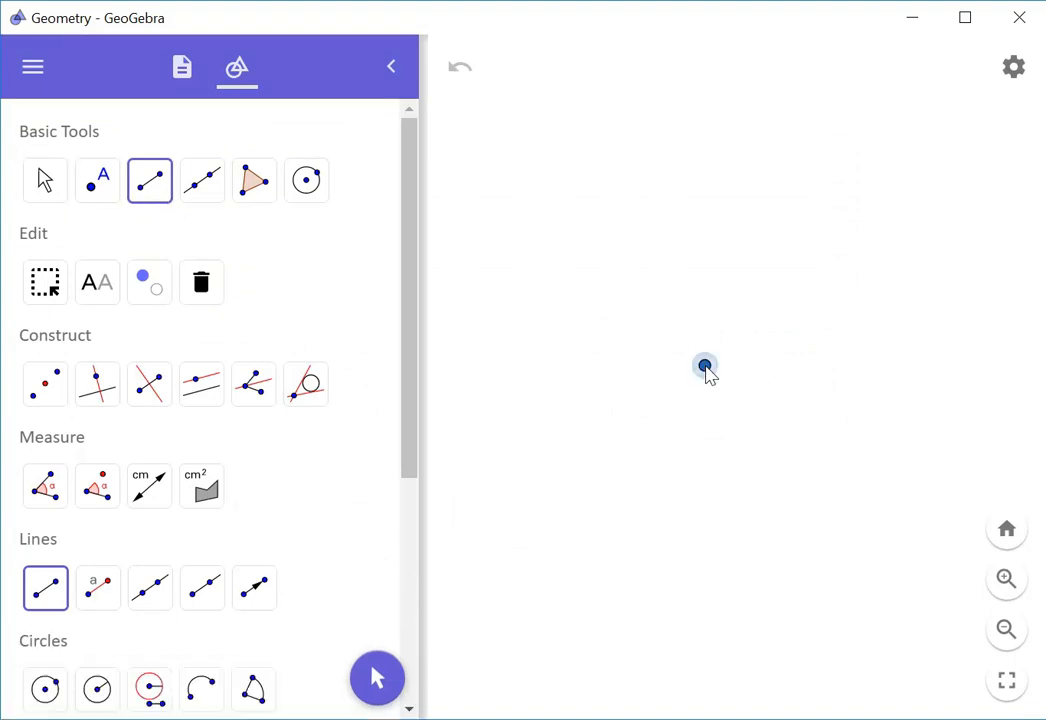
{"action": "left_click", "coordinate": [903, 281]}
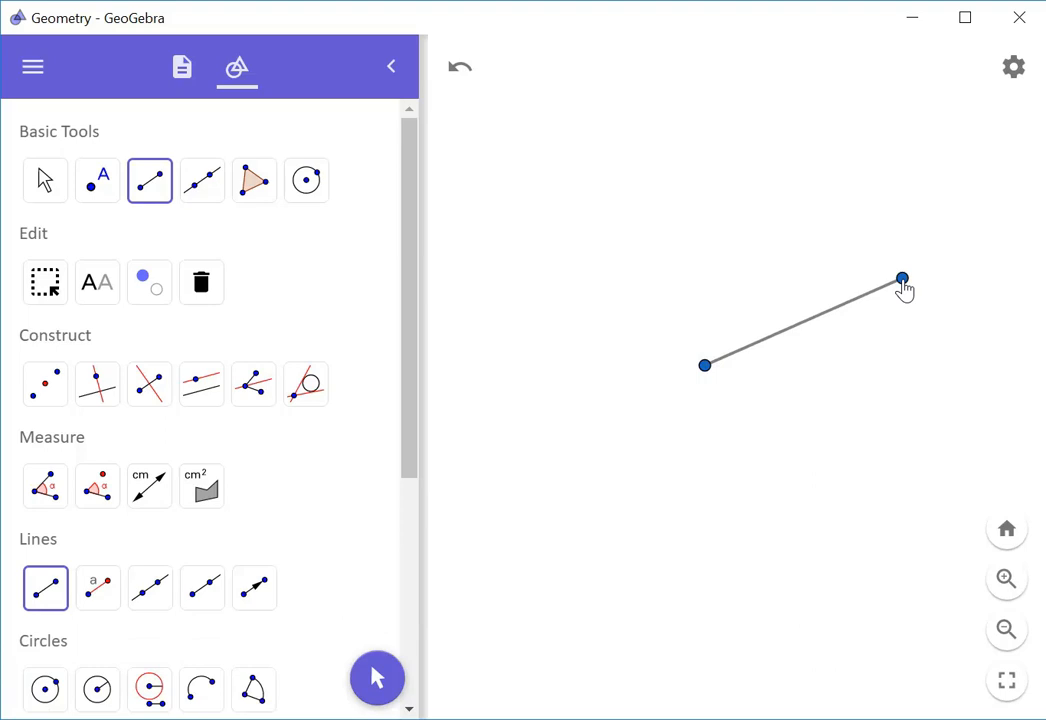
{"action": "left_click", "coordinate": [707, 369]}
{"action": "left_click", "coordinate": [618, 248]}
{"action": "left_click", "coordinate": [706, 367]}
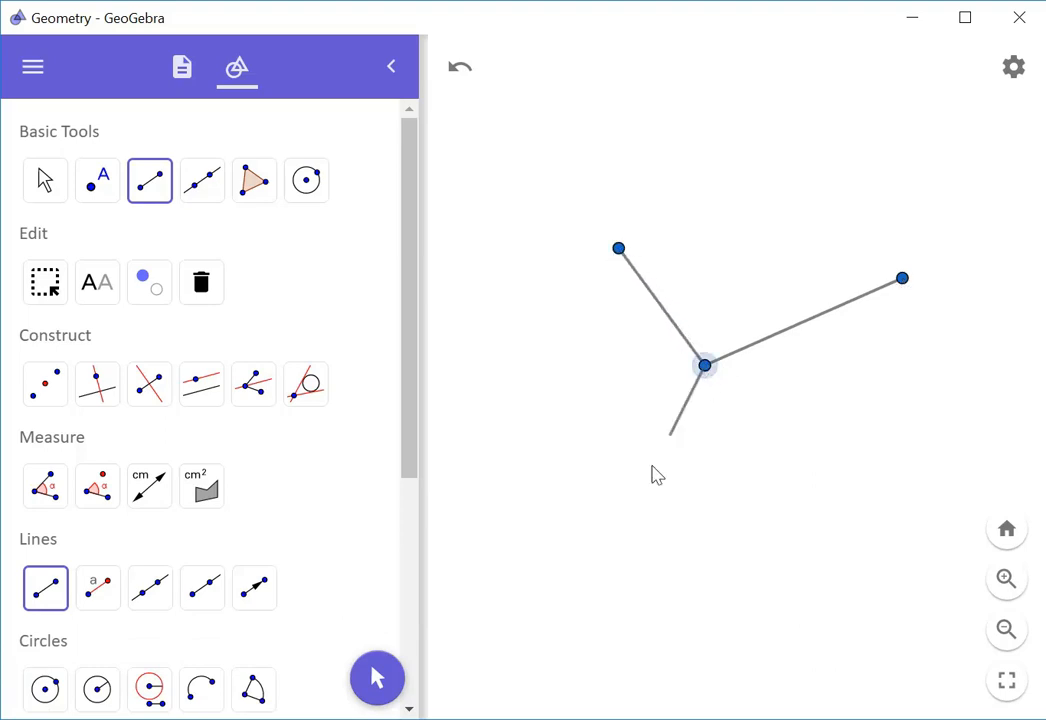
{"action": "left_click", "coordinate": [618, 530]}
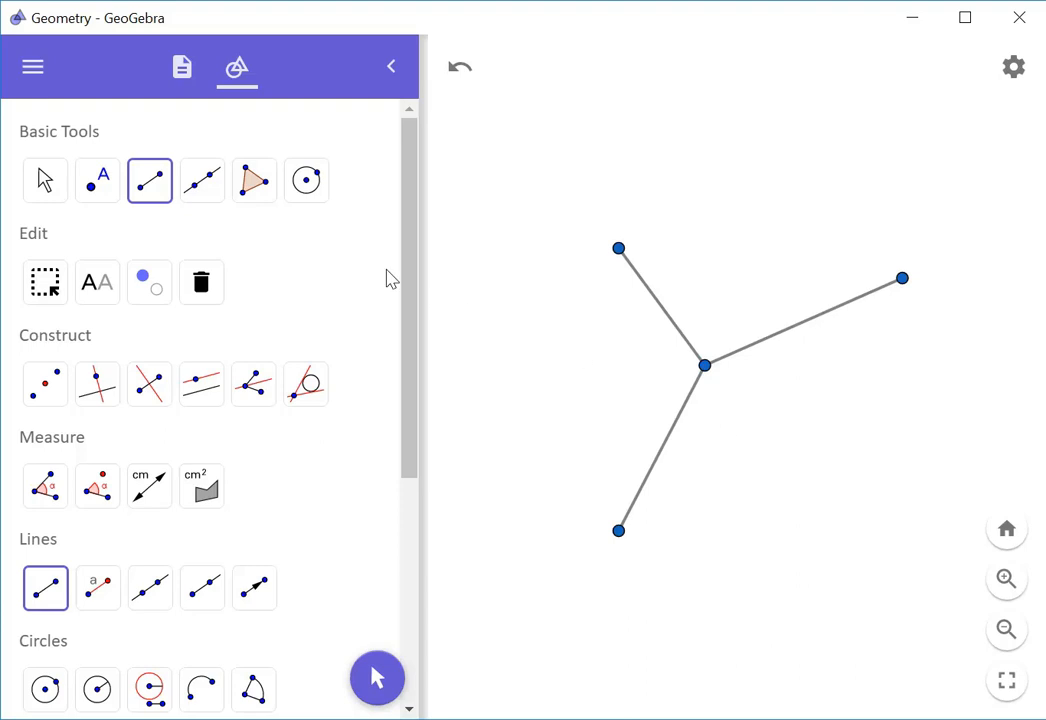
Measure the 102.5° and 116.2° angles at the central point with the Angle tool
{"action": "left_click", "coordinate": [45, 487]}
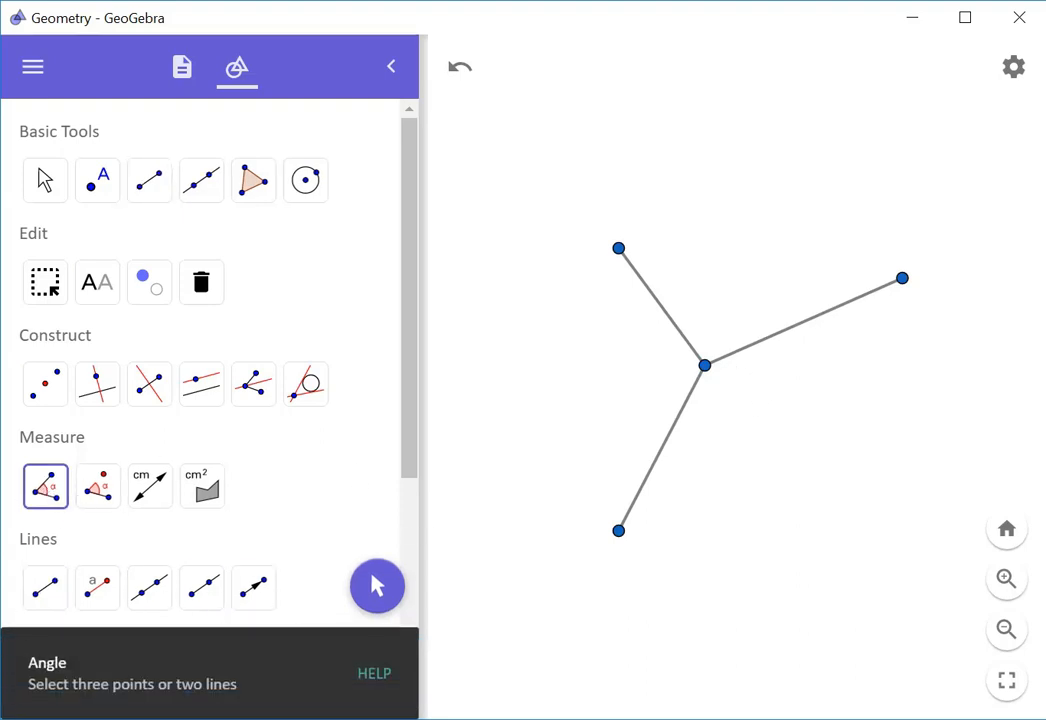
{"action": "left_click", "coordinate": [903, 281]}
{"action": "left_click", "coordinate": [706, 370]}
{"action": "left_click", "coordinate": [618, 250]}
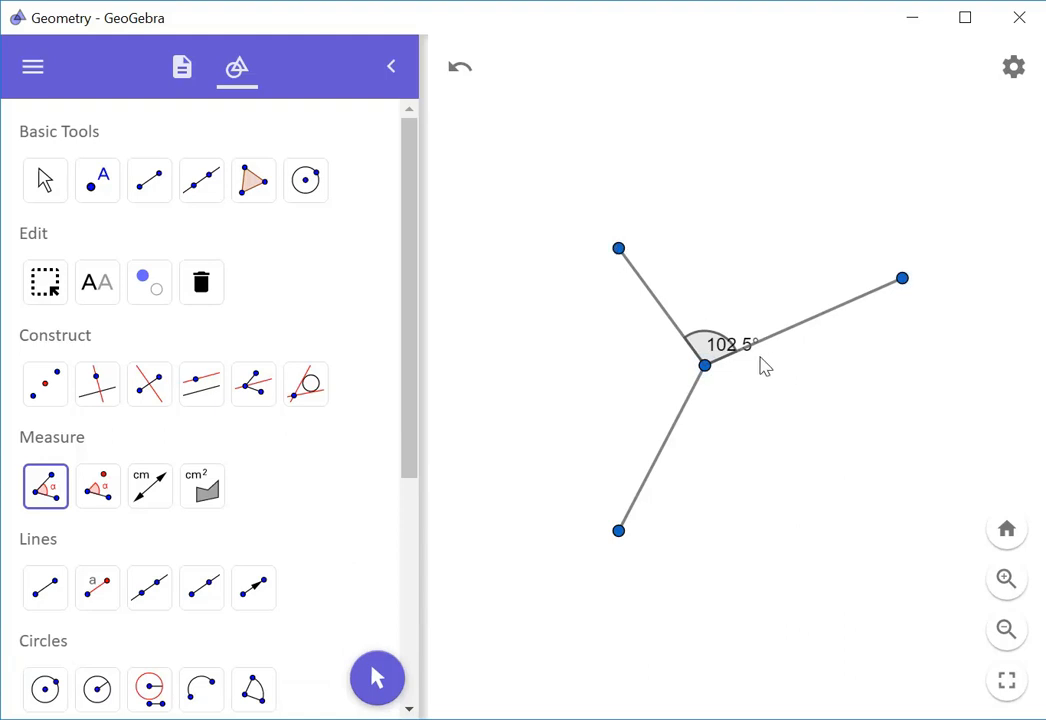
{"action": "left_click", "coordinate": [673, 440]}
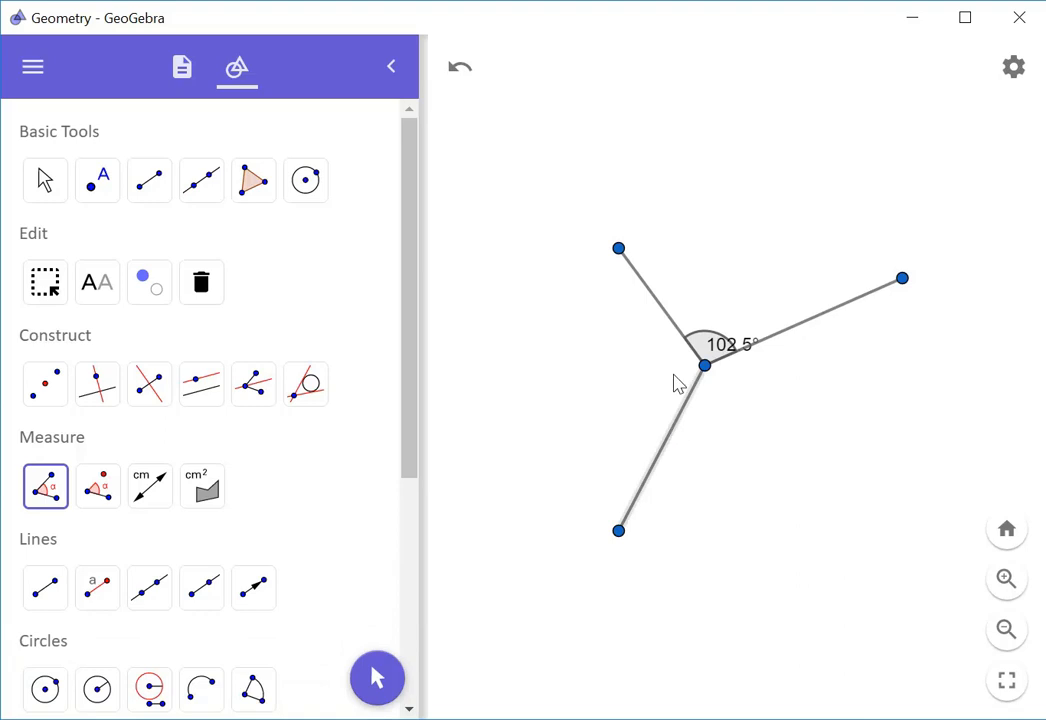
{"action": "left_click", "coordinate": [665, 317]}
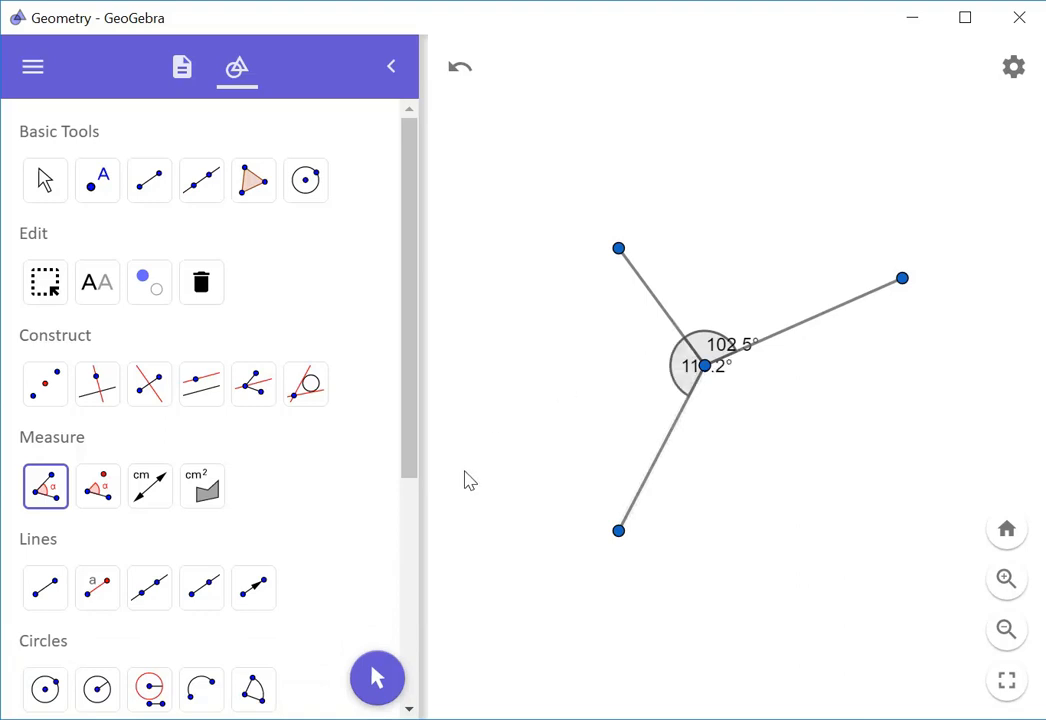
Move the 102.5° label up and the 116.2° label left, clear of their arcs
{"action": "left_click", "coordinate": [42, 180]}
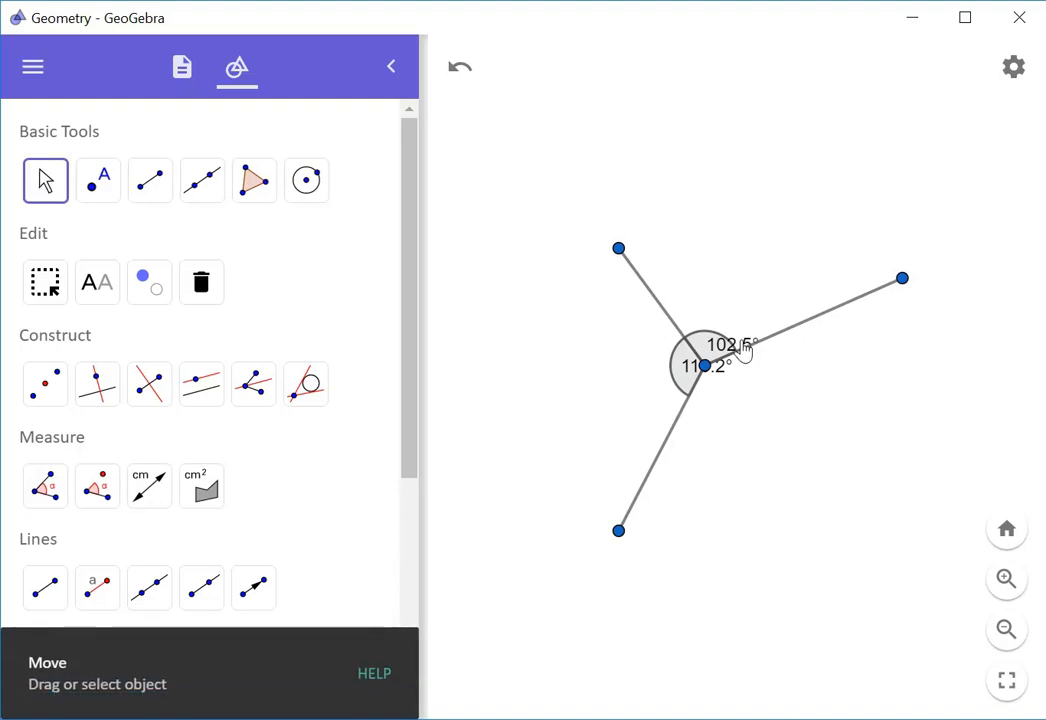
{"action": "left_click_drag", "start_coordinate": [728, 350], "coordinate": [716, 312]}
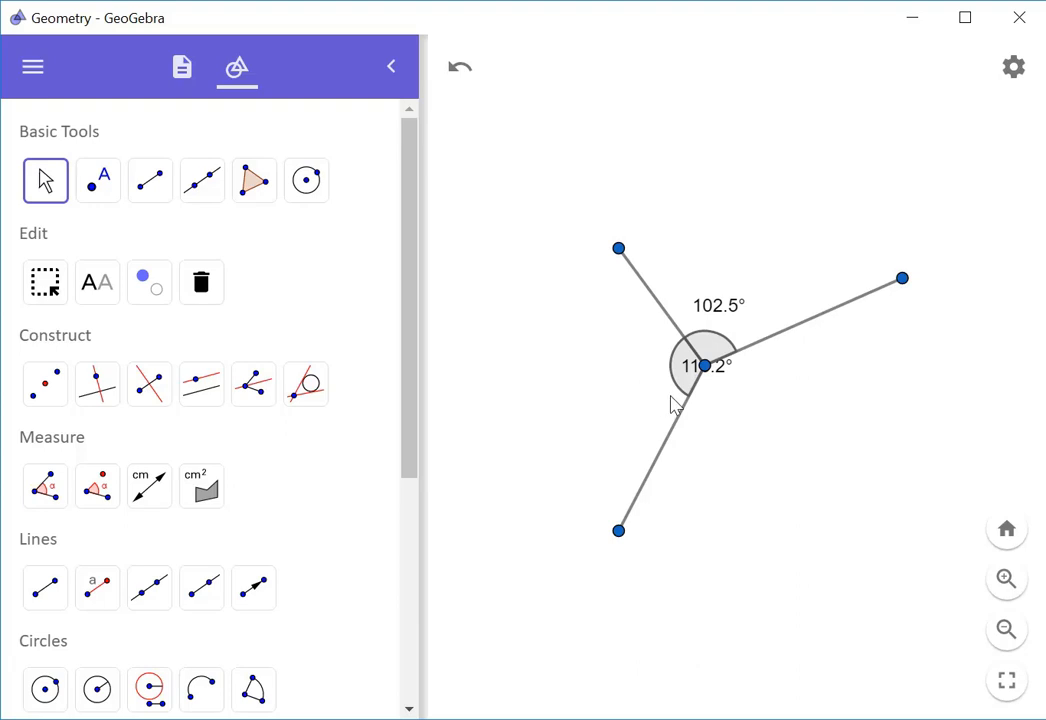
{"action": "left_click_drag", "start_coordinate": [694, 368], "coordinate": [622, 376]}
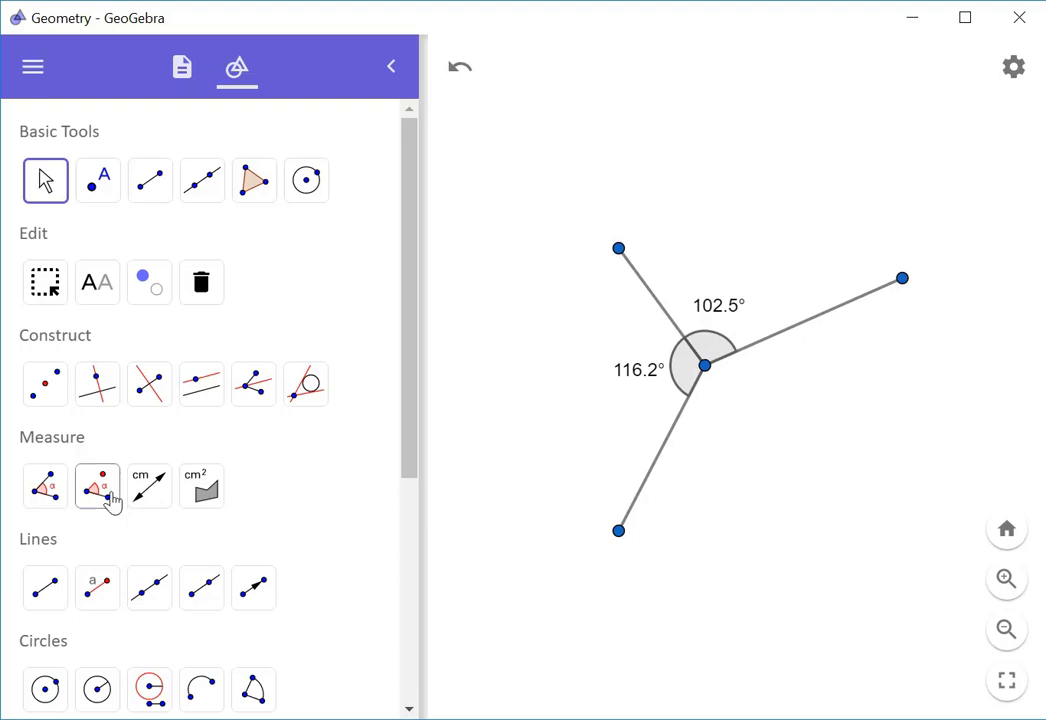
Measure the remaining 141.4° angle and move its label down-right off the arc
{"action": "left_click", "coordinate": [43, 492]}
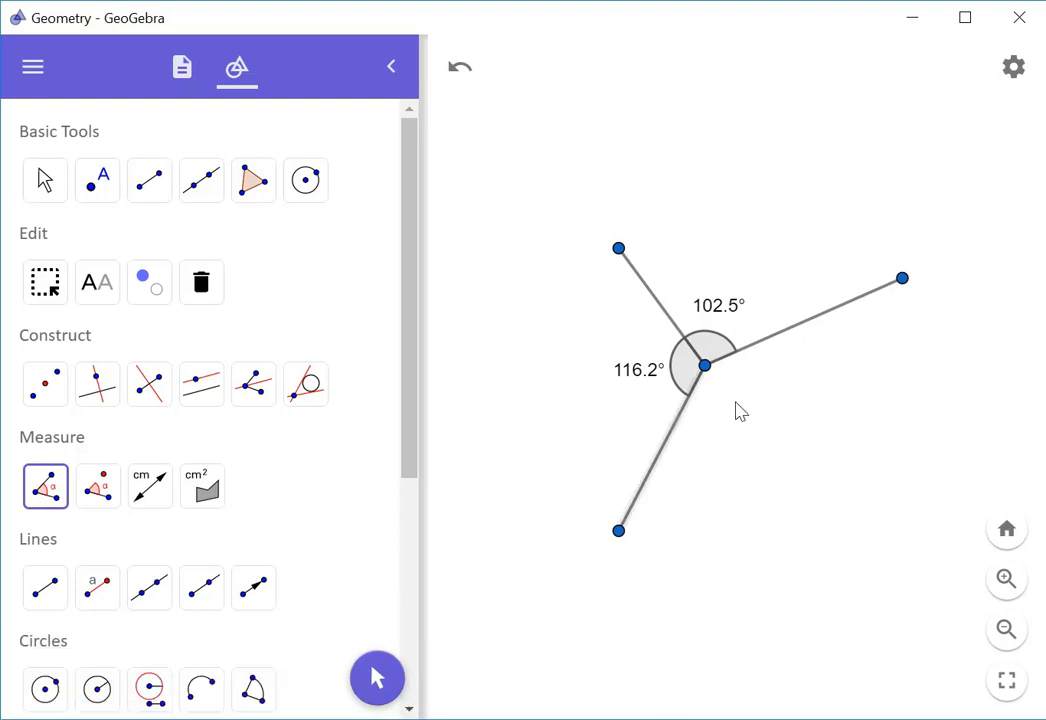
{"action": "left_click", "coordinate": [796, 340]}
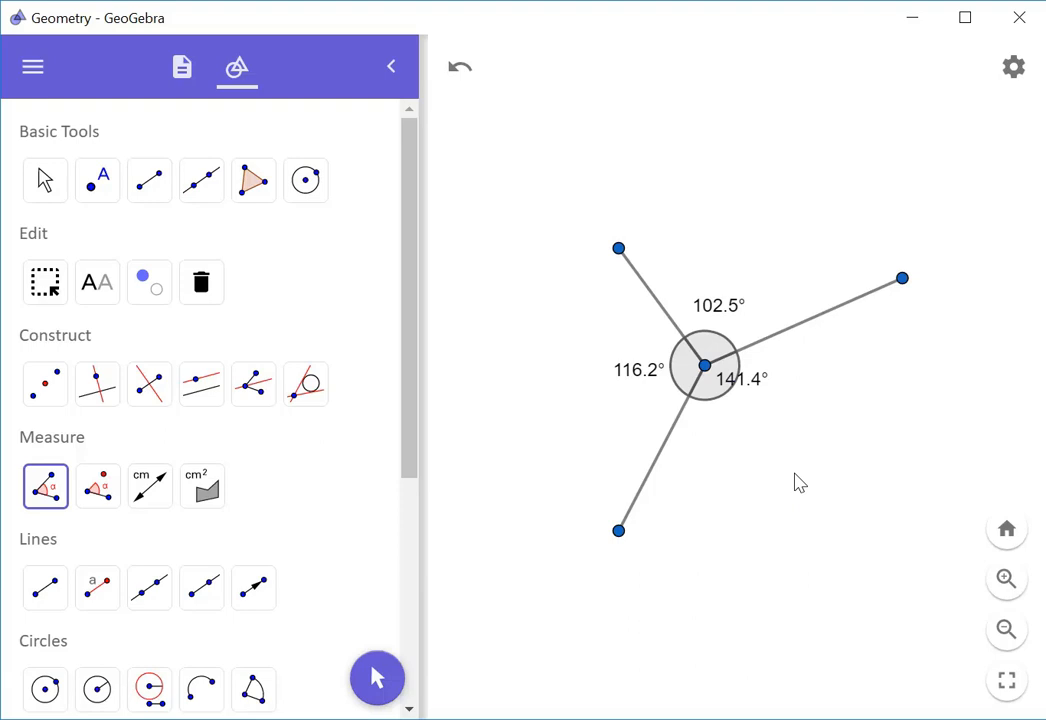
{"action": "left_click", "coordinate": [50, 180]}
{"action": "left_click_drag", "start_coordinate": [750, 390], "coordinate": [778, 410]}
Fill the 141.4° angle green from the style bar's colour palette
{"action": "left_click", "coordinate": [735, 396]}
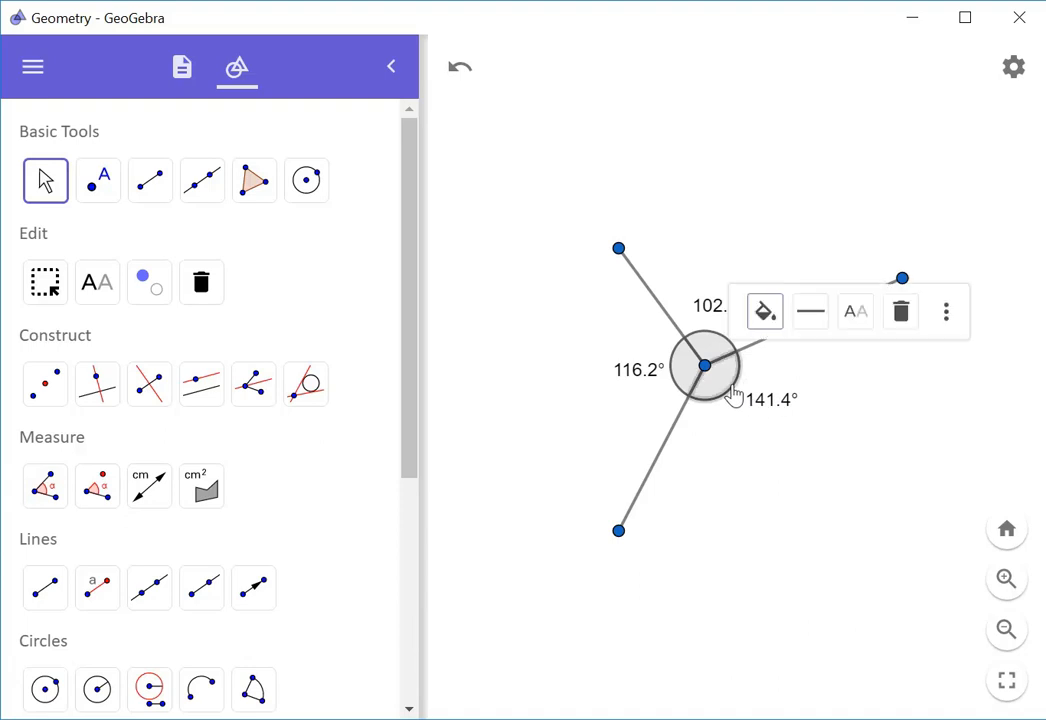
{"action": "left_click", "coordinate": [765, 311]}
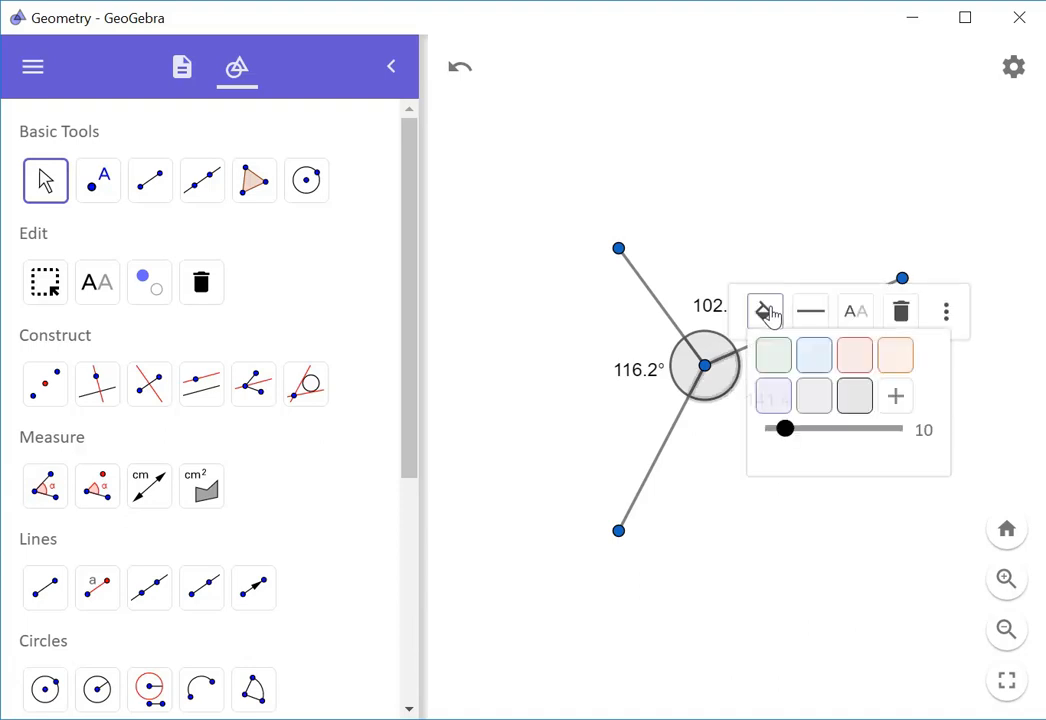
{"action": "left_click", "coordinate": [772, 355]}
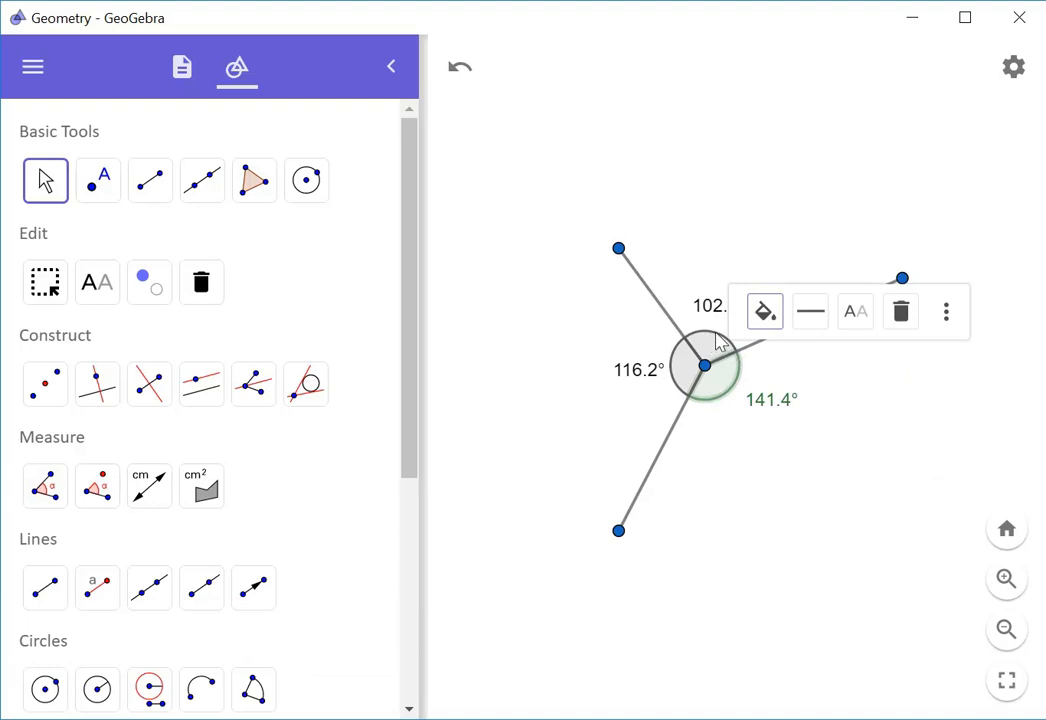
{"action": "key", "text": "Escape"}
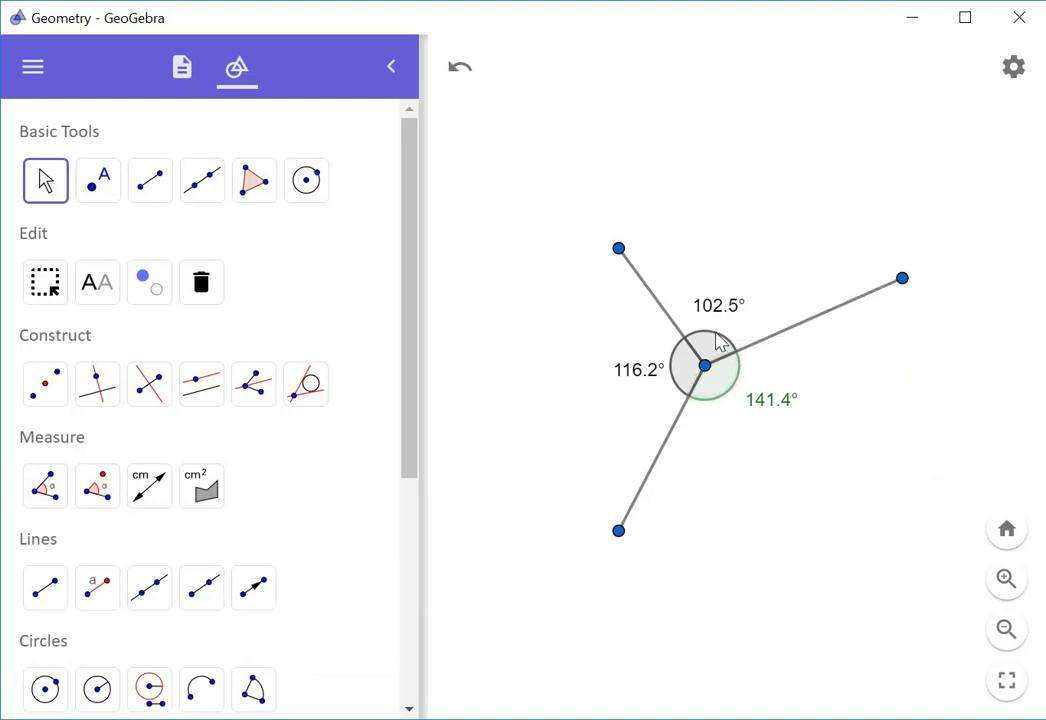
Fill the 102.5° angle blue and the 116.2° angle red
{"action": "left_click", "coordinate": [707, 346]}
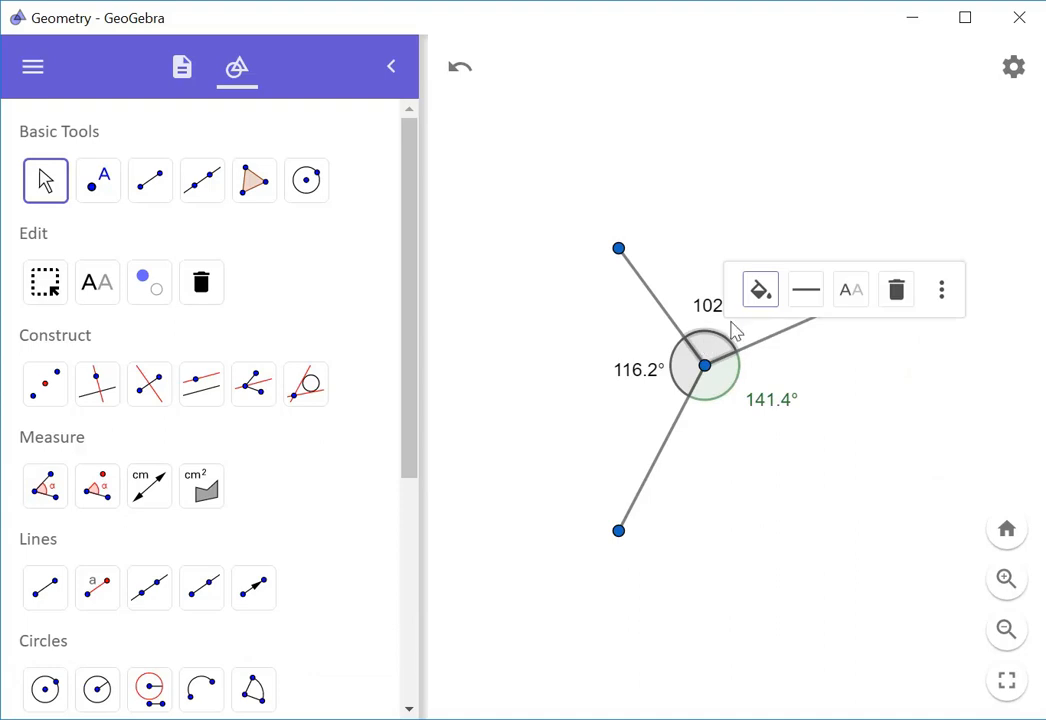
{"action": "left_click", "coordinate": [760, 292]}
{"action": "left_click", "coordinate": [810, 337]}
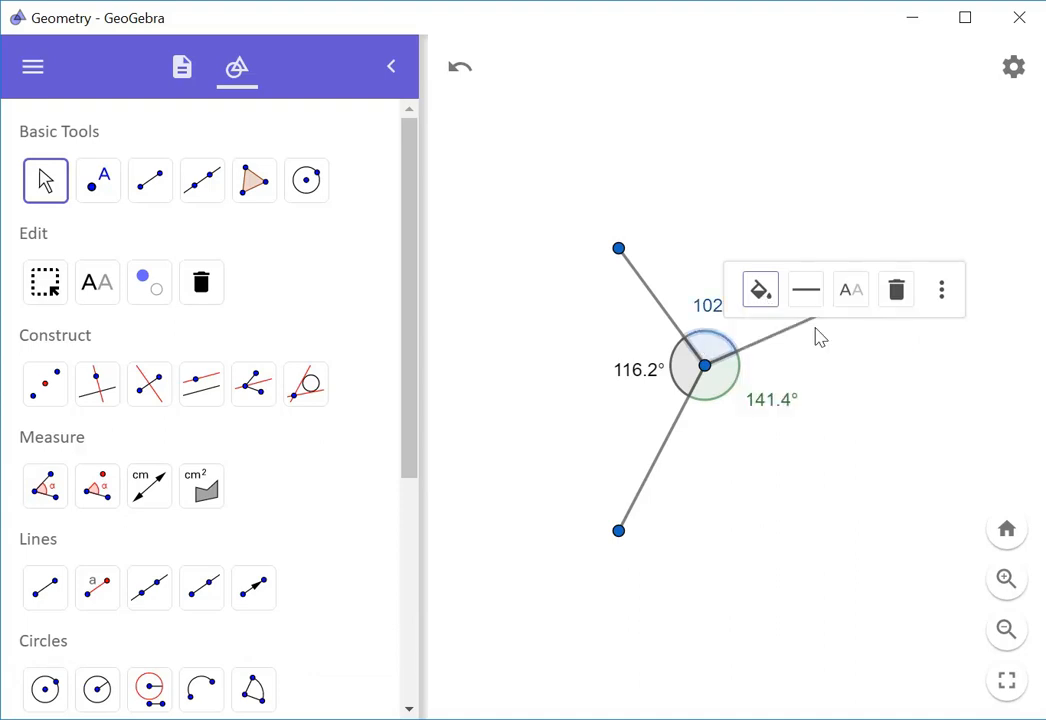
{"action": "left_click", "coordinate": [681, 370]}
{"action": "left_click", "coordinate": [736, 299]}
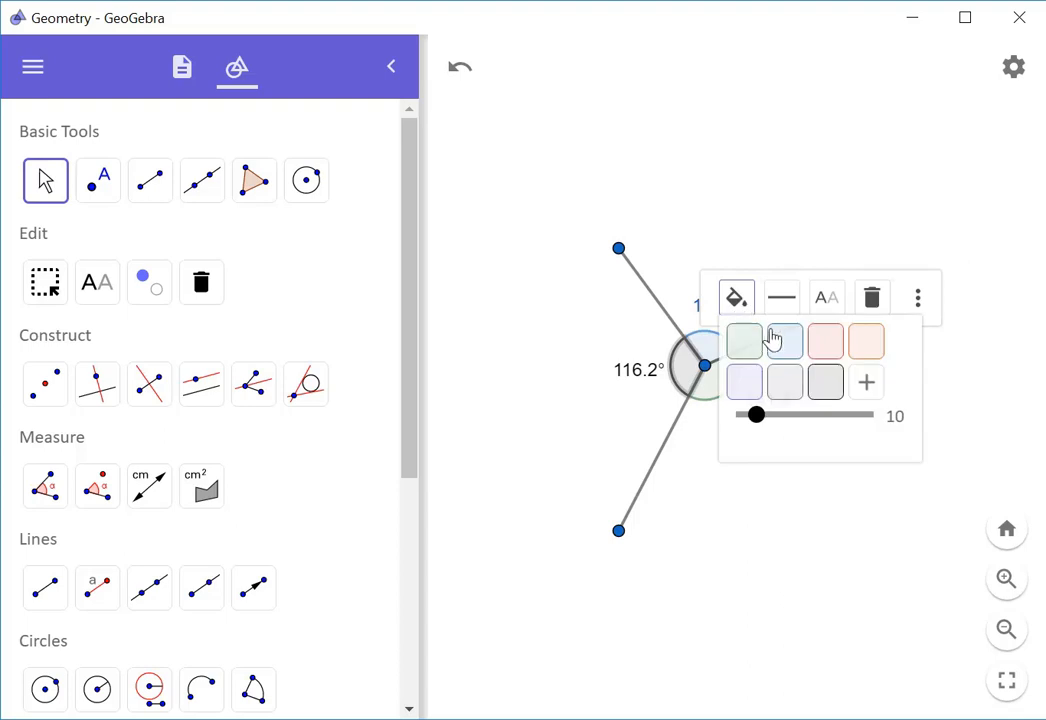
{"action": "left_click", "coordinate": [827, 343]}
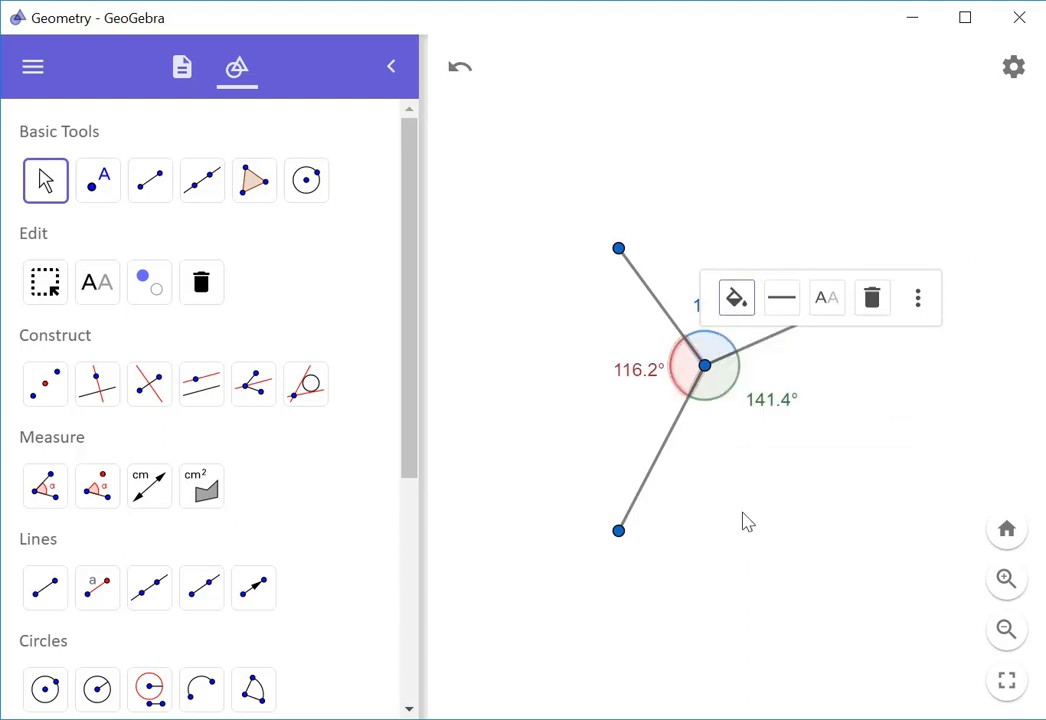
{"action": "left_click", "coordinate": [765, 600]}
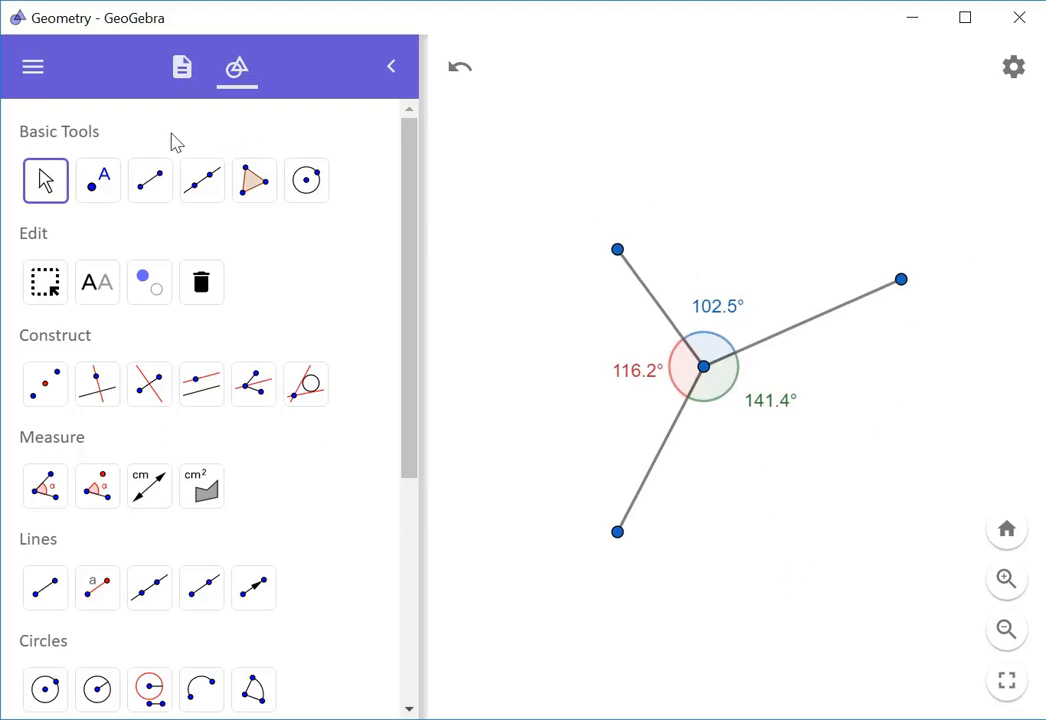
Drag the right endpoint down so the angles read 107.9°, 116.2° and 135.9°
{"action": "left_click_drag", "start_coordinate": [901, 281], "coordinate": [859, 327]}
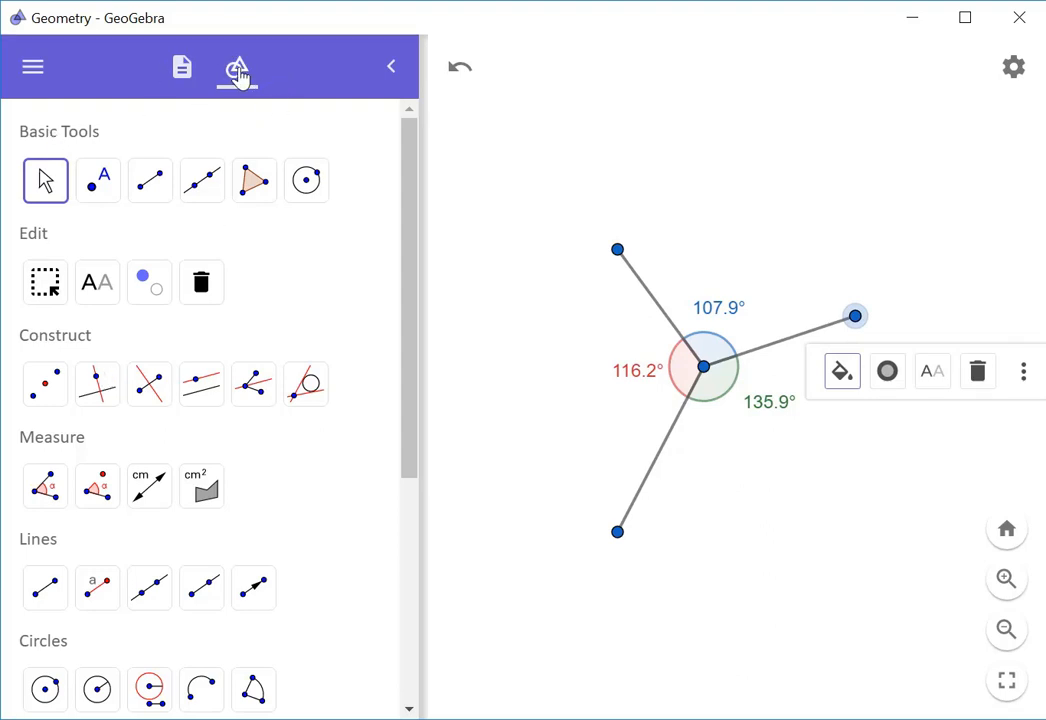
List the angles α, β, γ in the algebra view, toggle α's visibility, and open α's menu
{"action": "left_click", "coordinate": [181, 70]}
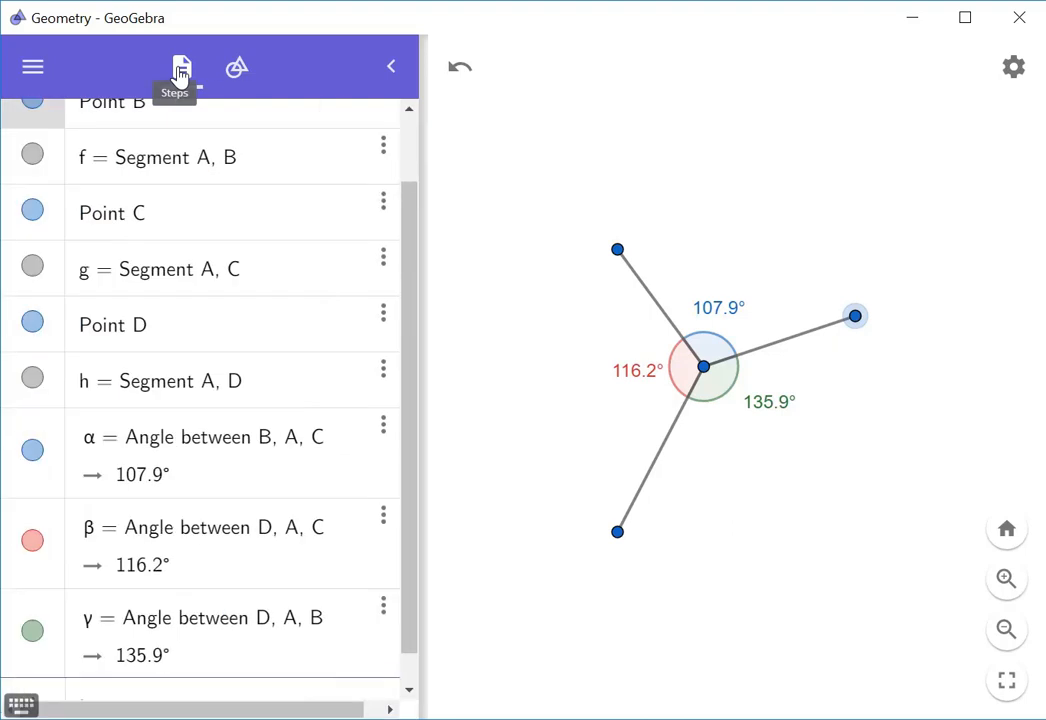
{"action": "left_click_drag", "start_coordinate": [409, 245], "coordinate": [417, 168]}
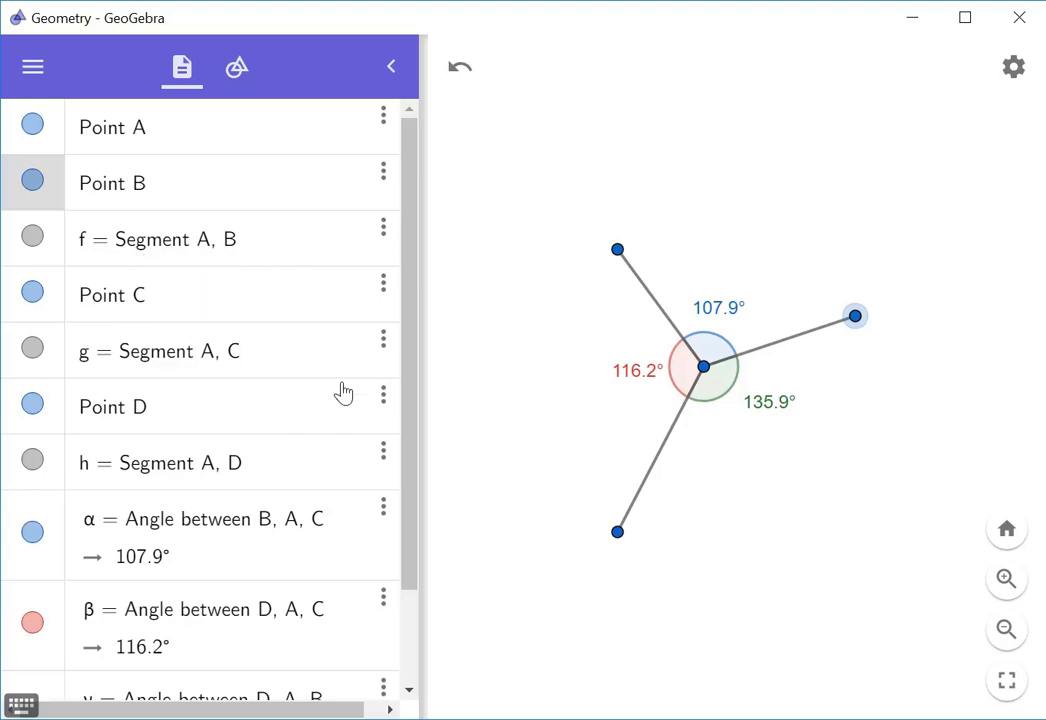
{"action": "left_click_drag", "start_coordinate": [409, 339], "coordinate": [414, 437]}
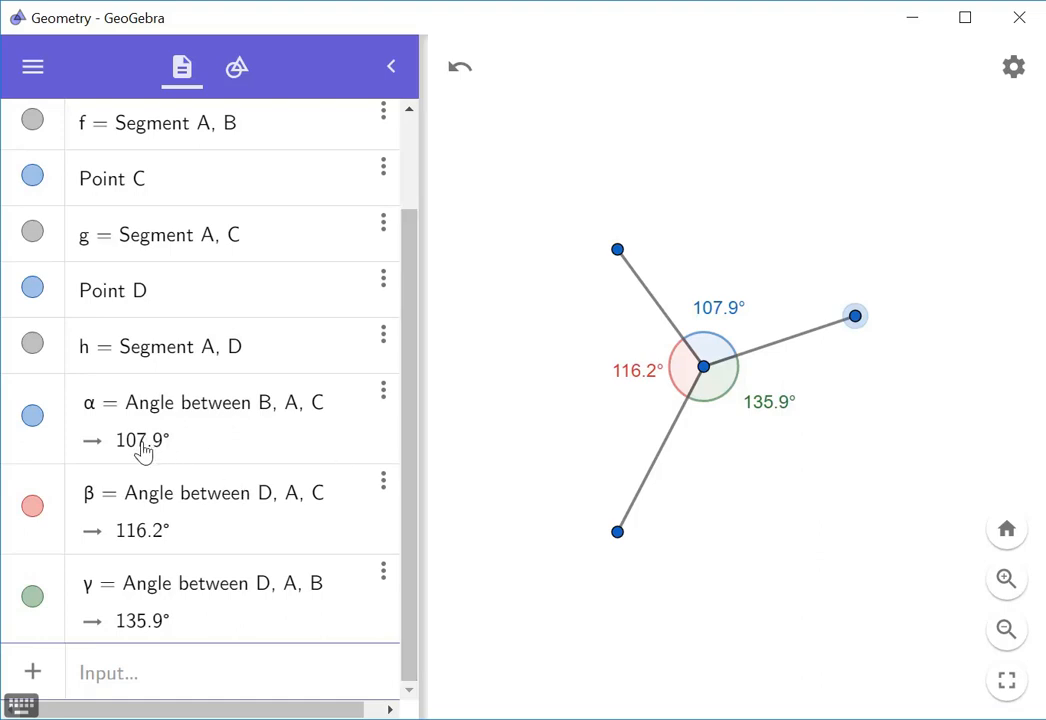
{"action": "left_click", "coordinate": [32, 416]}
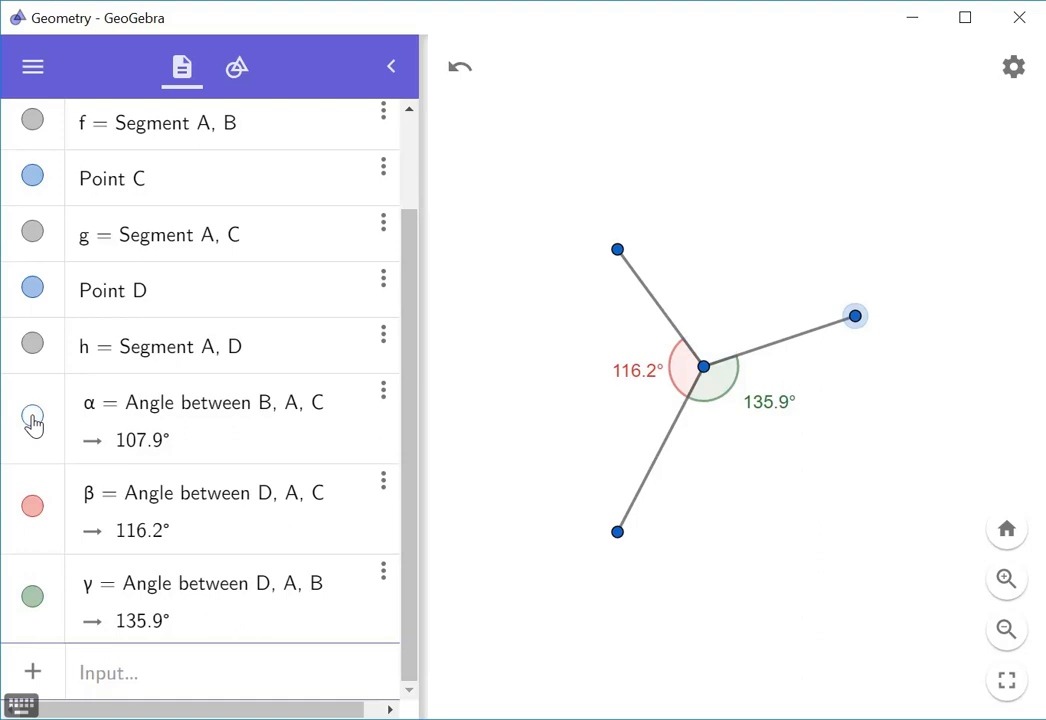
{"action": "left_click", "coordinate": [32, 416]}
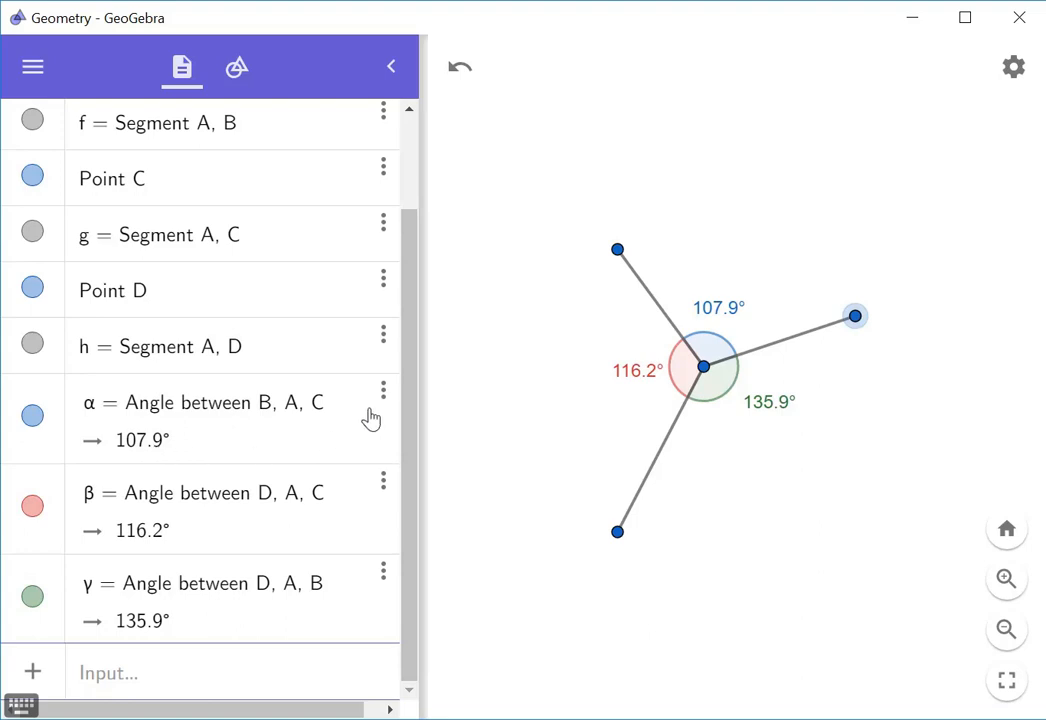
{"action": "left_click", "coordinate": [384, 393]}
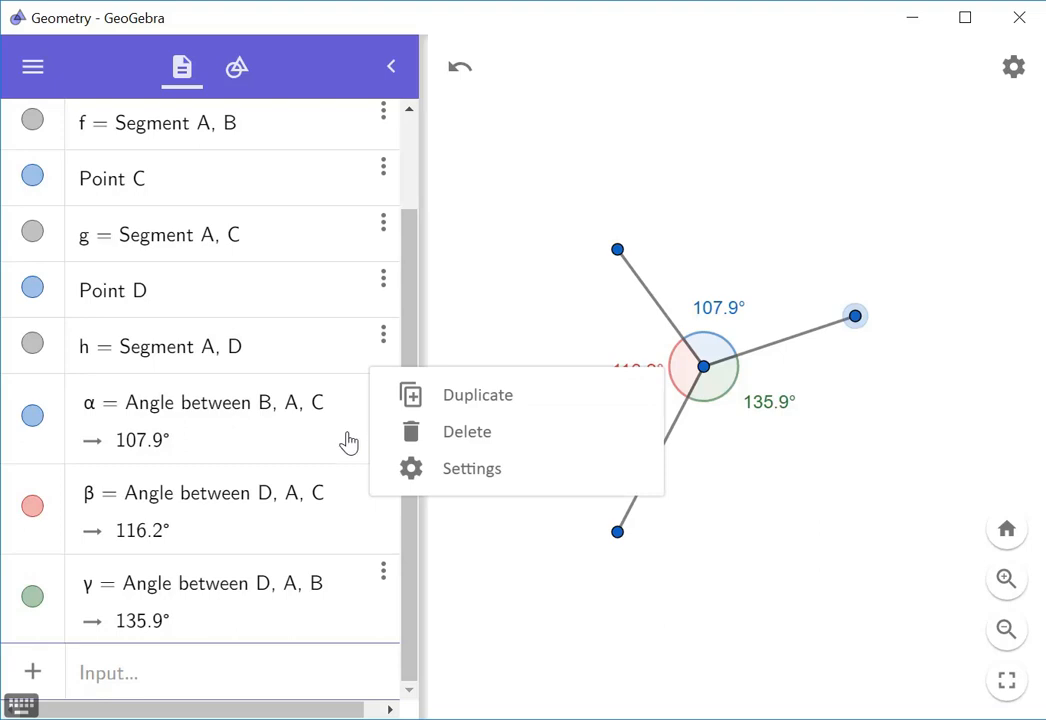
{"action": "left_click", "coordinate": [454, 477]}
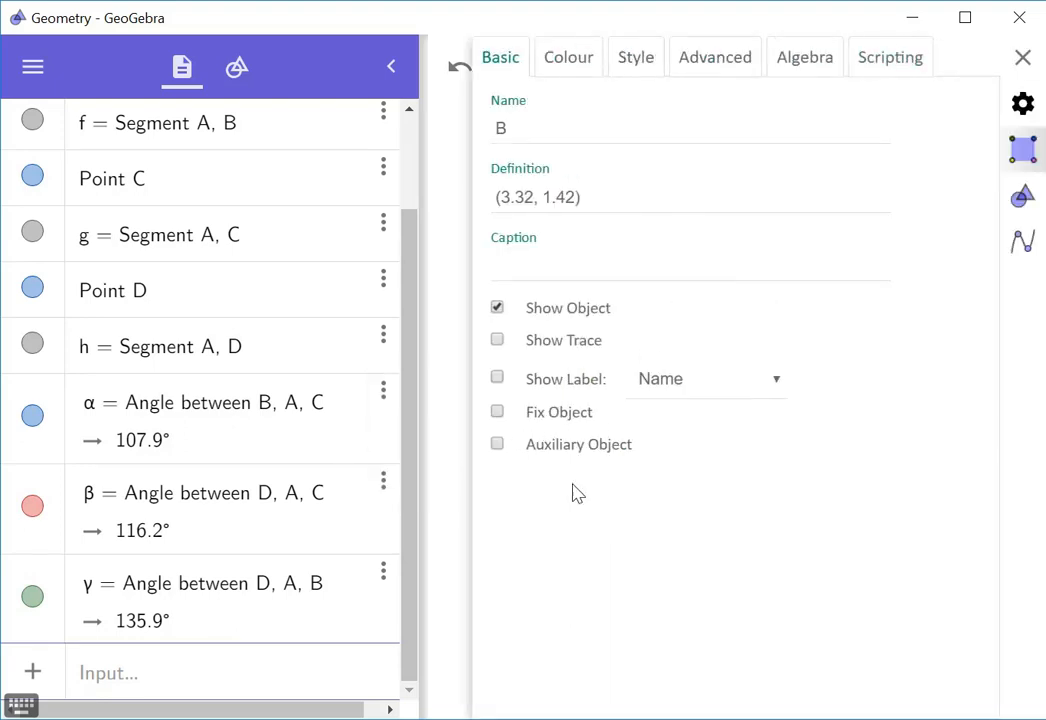
{"action": "left_click", "coordinate": [1022, 57]}
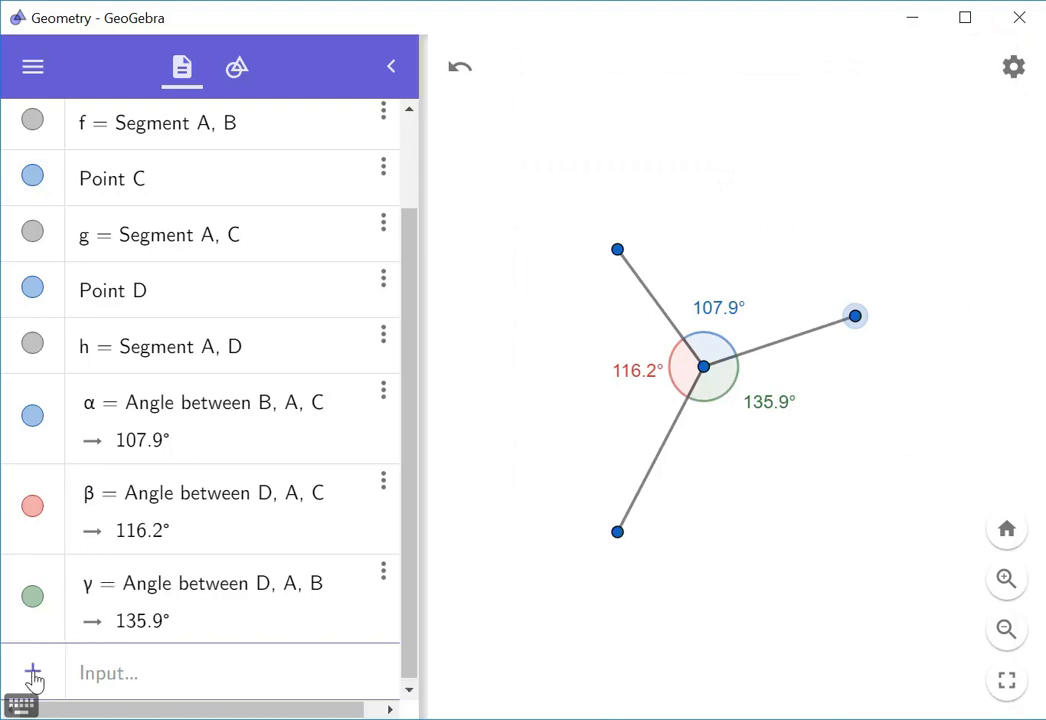
Start a new algebra entry and switch the on-screen keyboard to Greek letters
{"action": "left_click", "coordinate": [93, 682]}
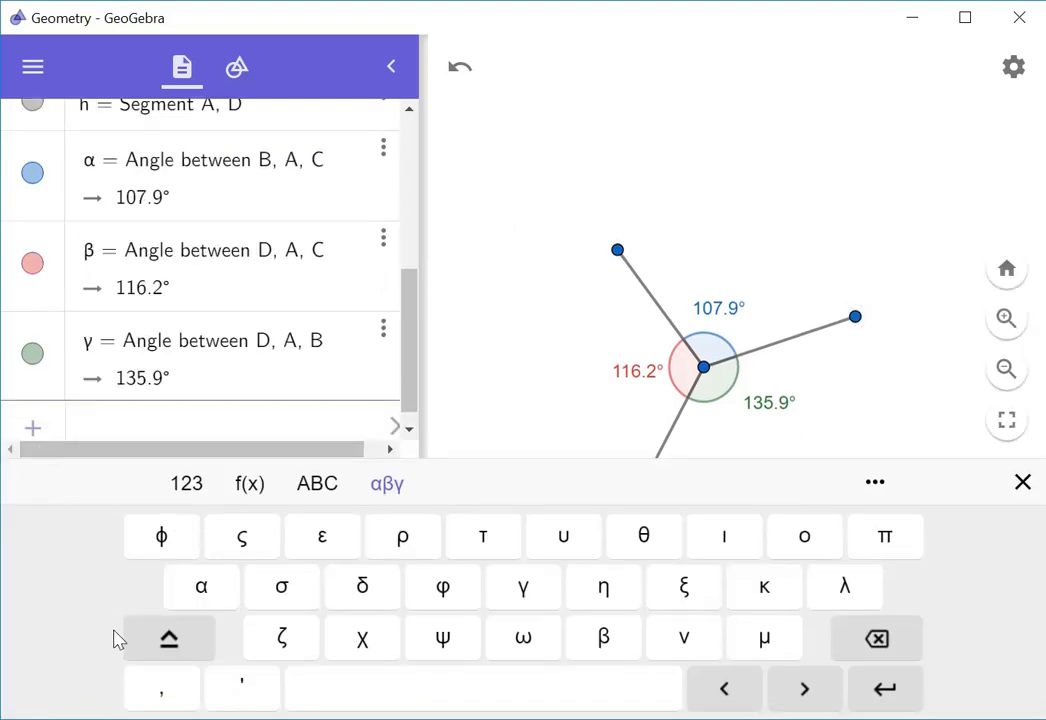
{"action": "left_click", "coordinate": [188, 486]}
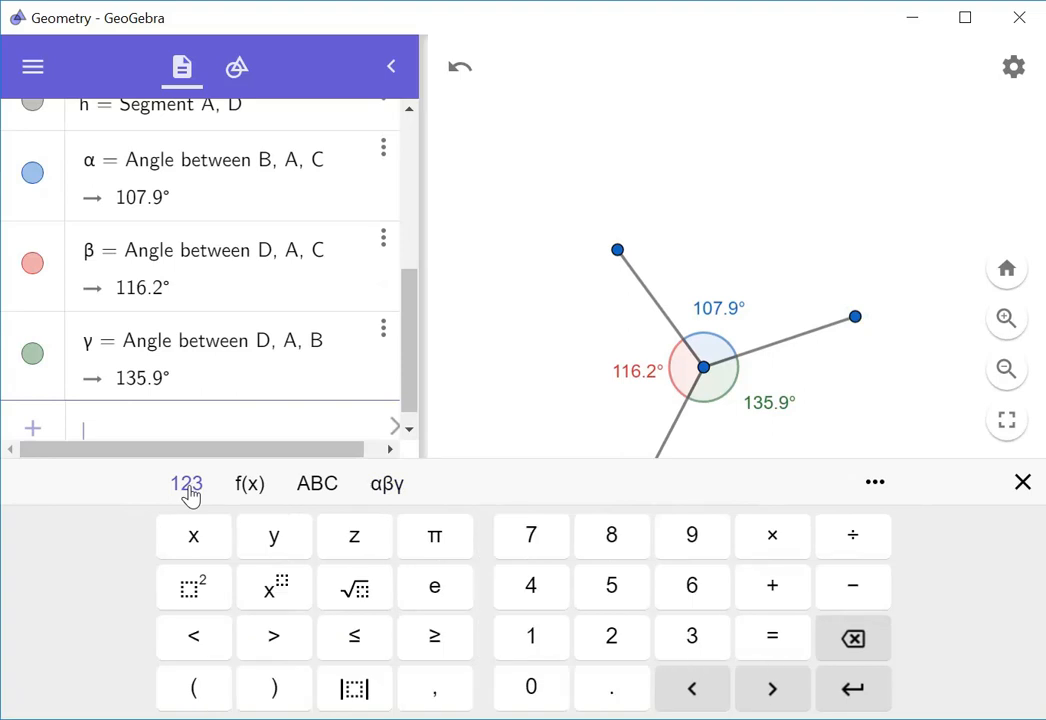
{"action": "left_click", "coordinate": [250, 490]}
{"action": "left_click", "coordinate": [317, 490]}
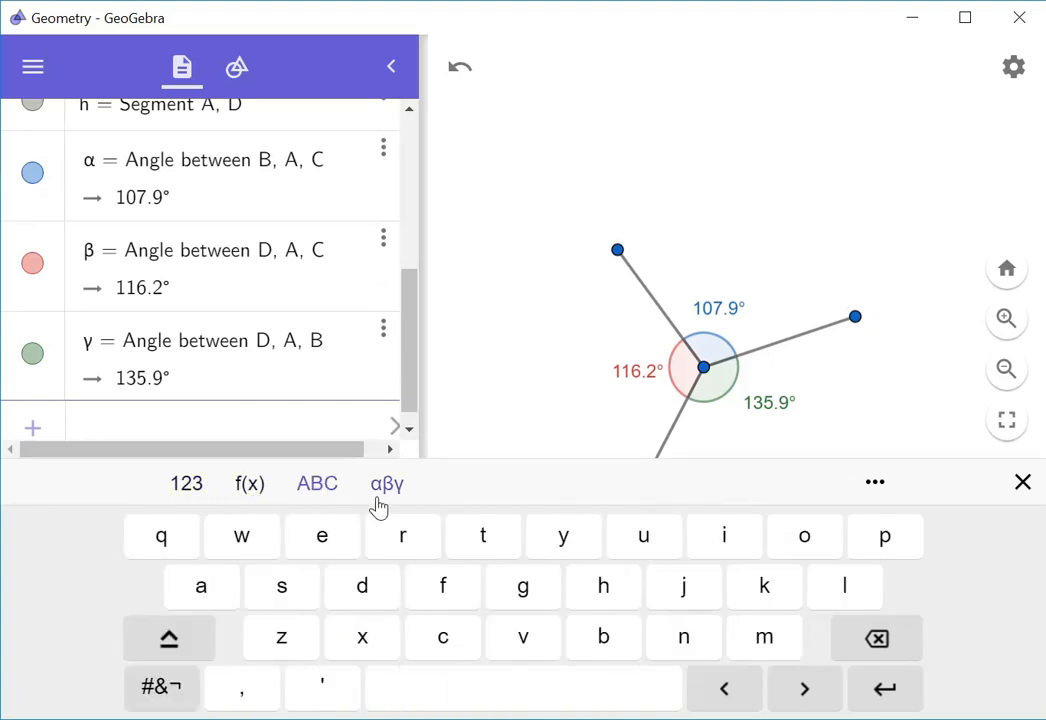
{"action": "left_click", "coordinate": [394, 490]}
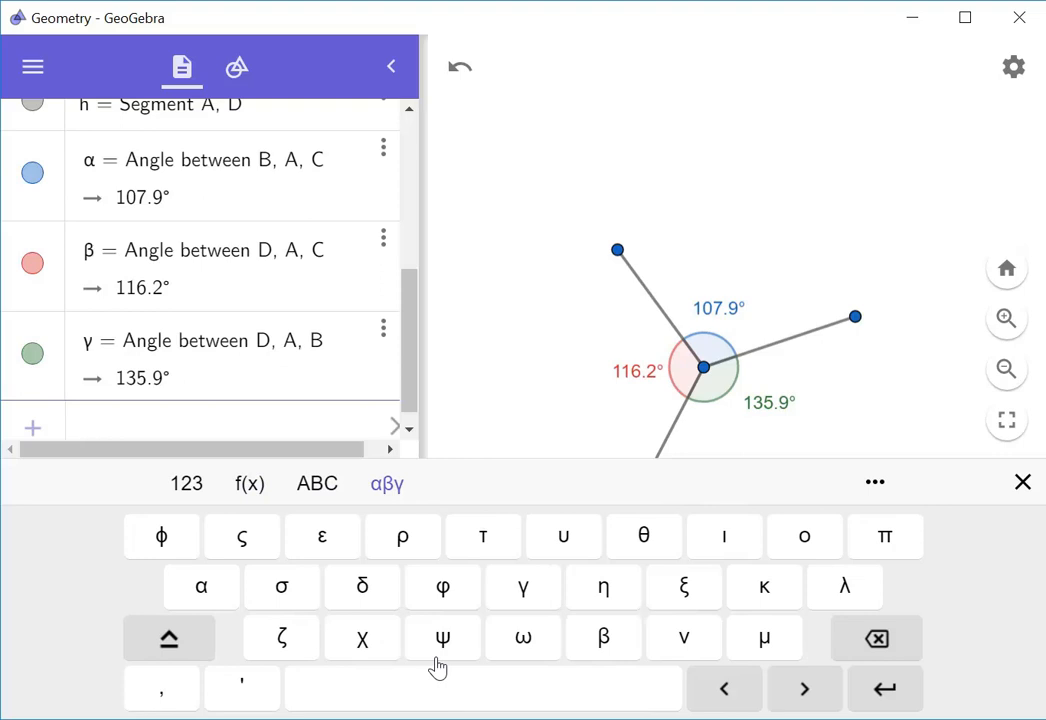
Enter Total = α + β + γ, which evaluates to about 360°
{"action": "type", "text": "Total"}
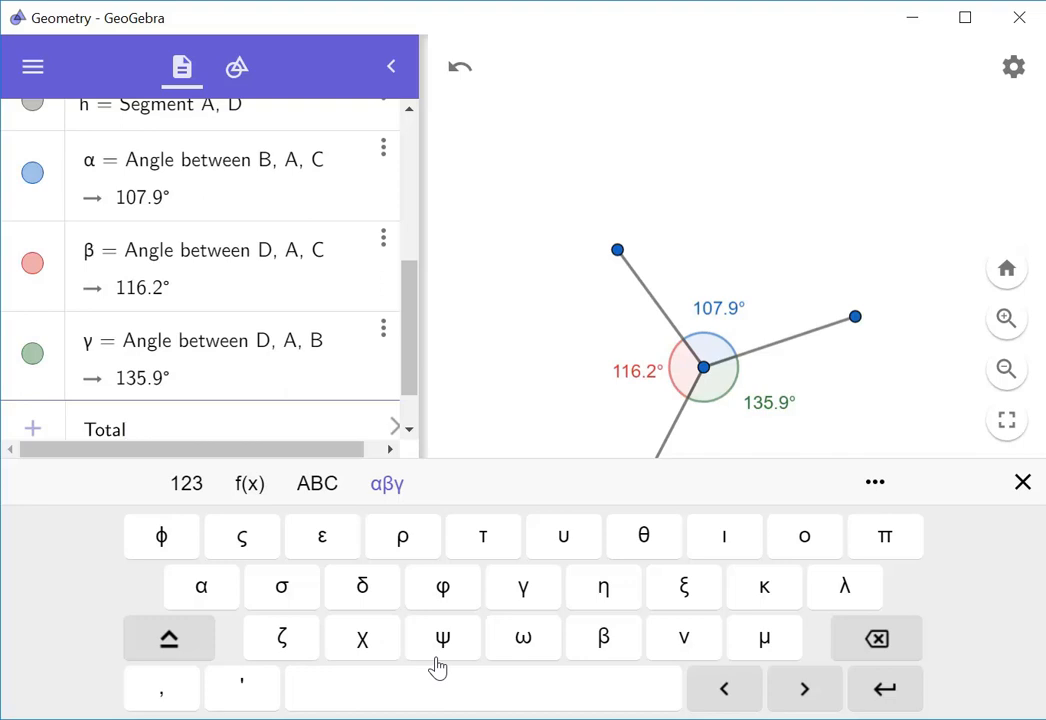
{"action": "type", "text": "="}
{"action": "left_click", "coordinate": [205, 587]}
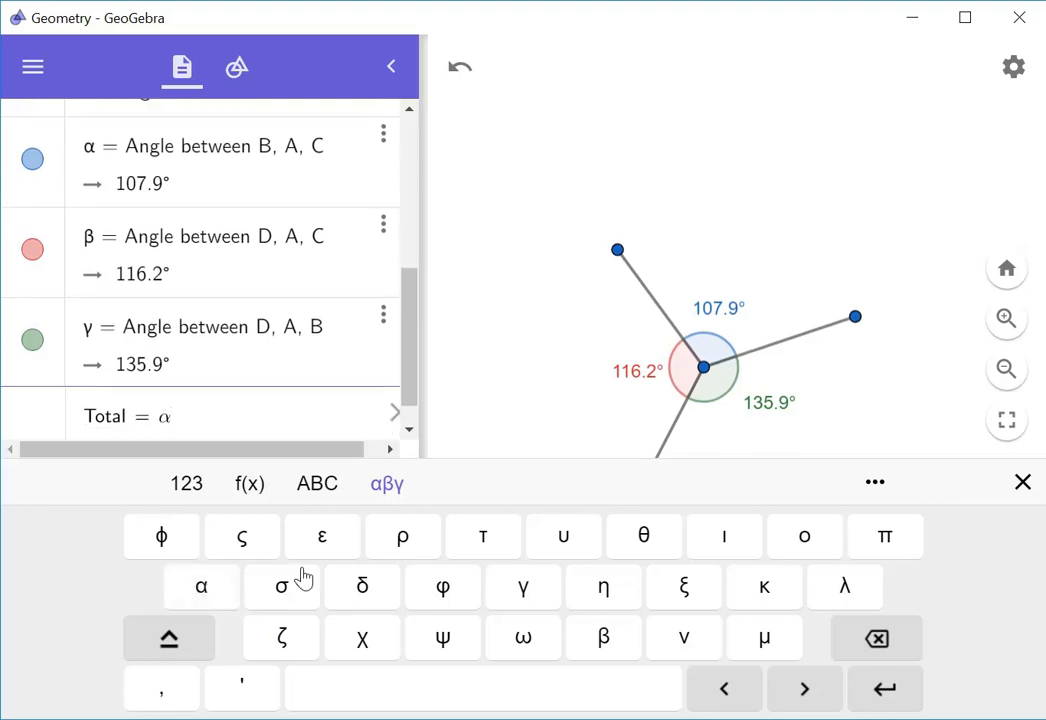
{"action": "type", "text": "+"}
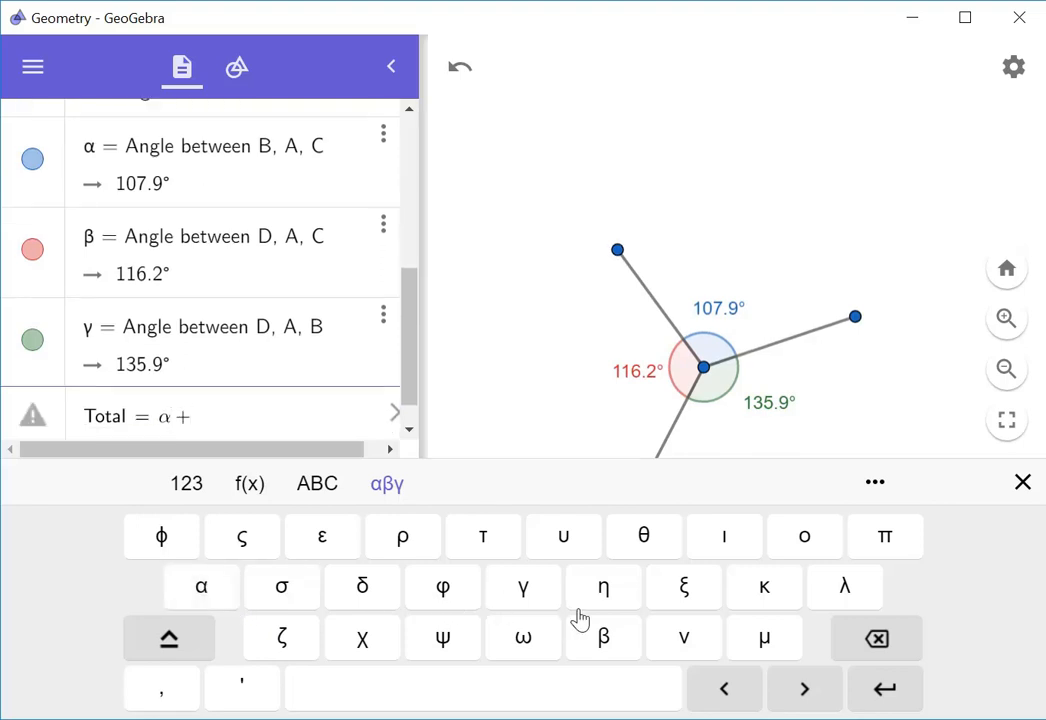
{"action": "left_click", "coordinate": [619, 650]}
{"action": "type", "text": "+"}
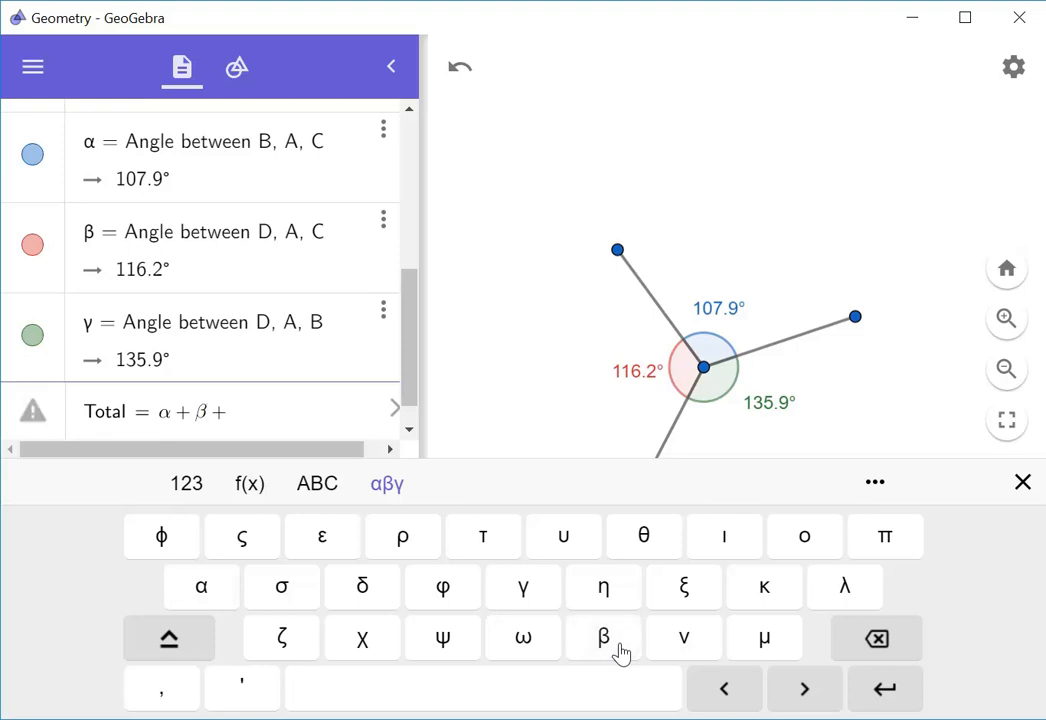
{"action": "left_click", "coordinate": [522, 590]}
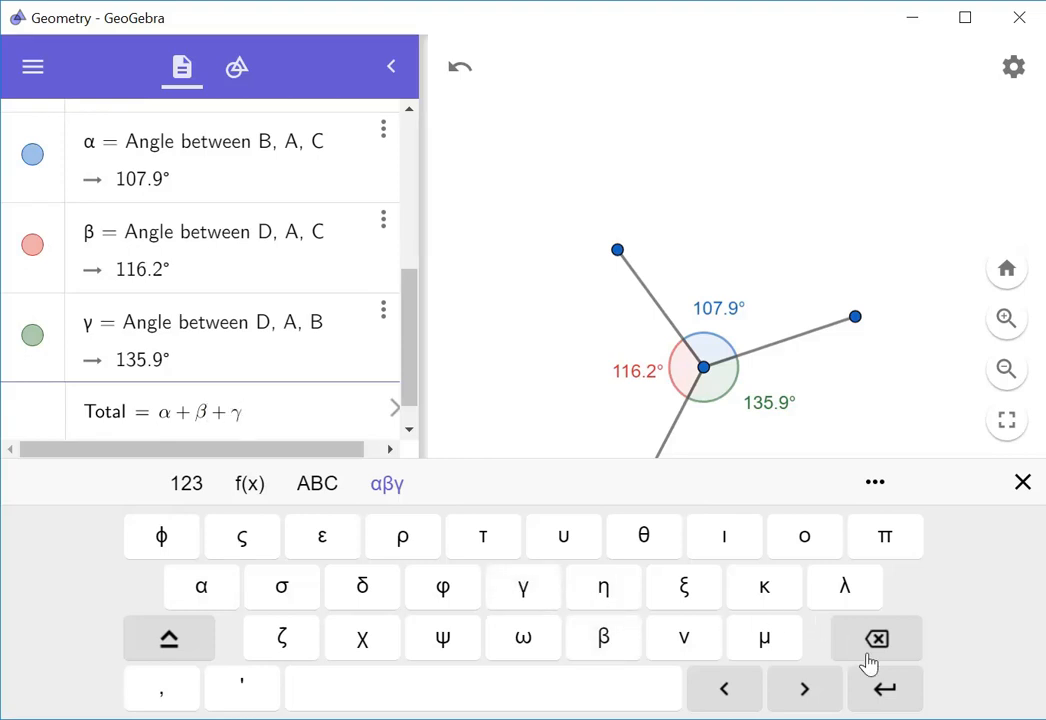
{"action": "left_click", "coordinate": [893, 695]}
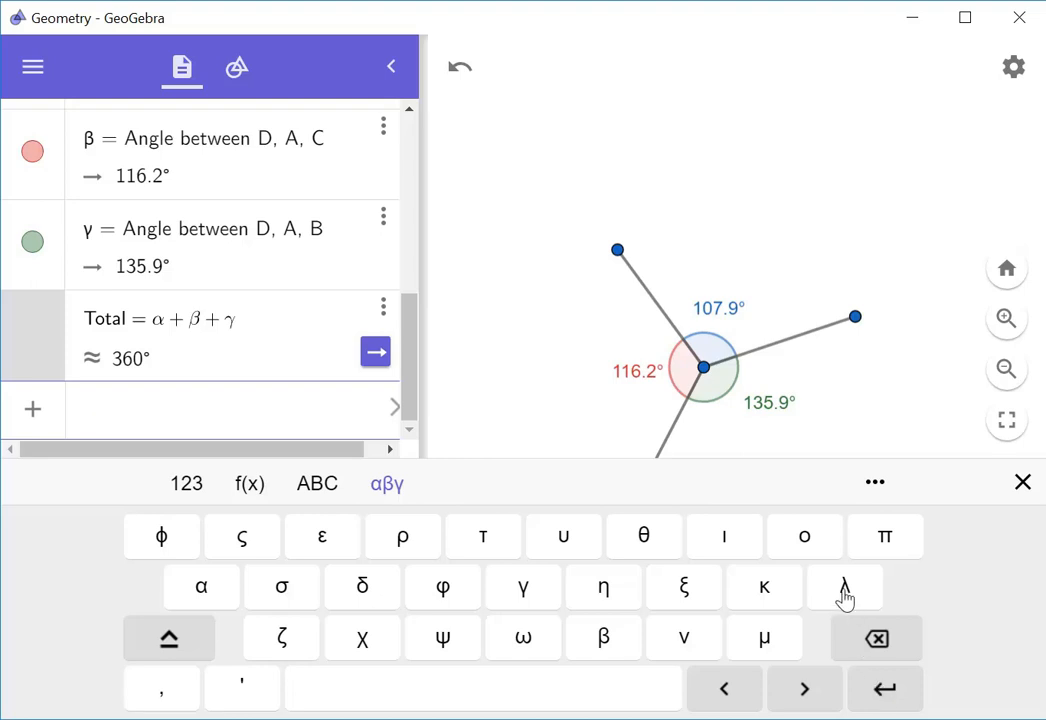
Move point B so the angles read 120.1° and 123.7°, then place a text near the canvas top
{"action": "left_click_drag", "start_coordinate": [855, 317], "coordinate": [874, 357]}
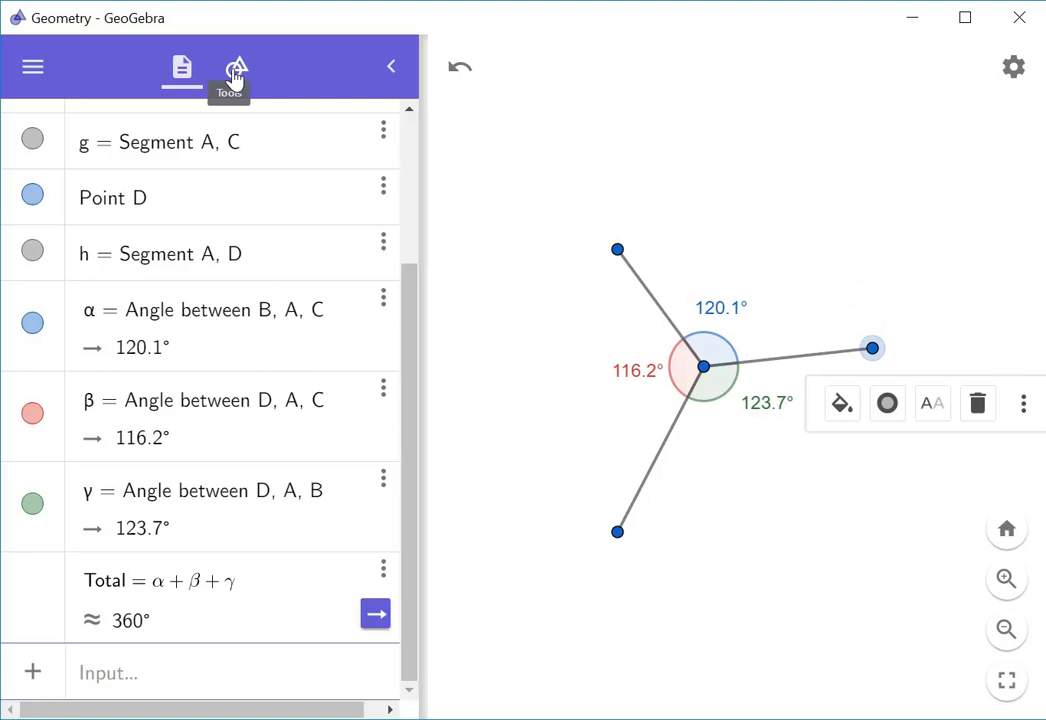
{"action": "left_click", "coordinate": [237, 78]}
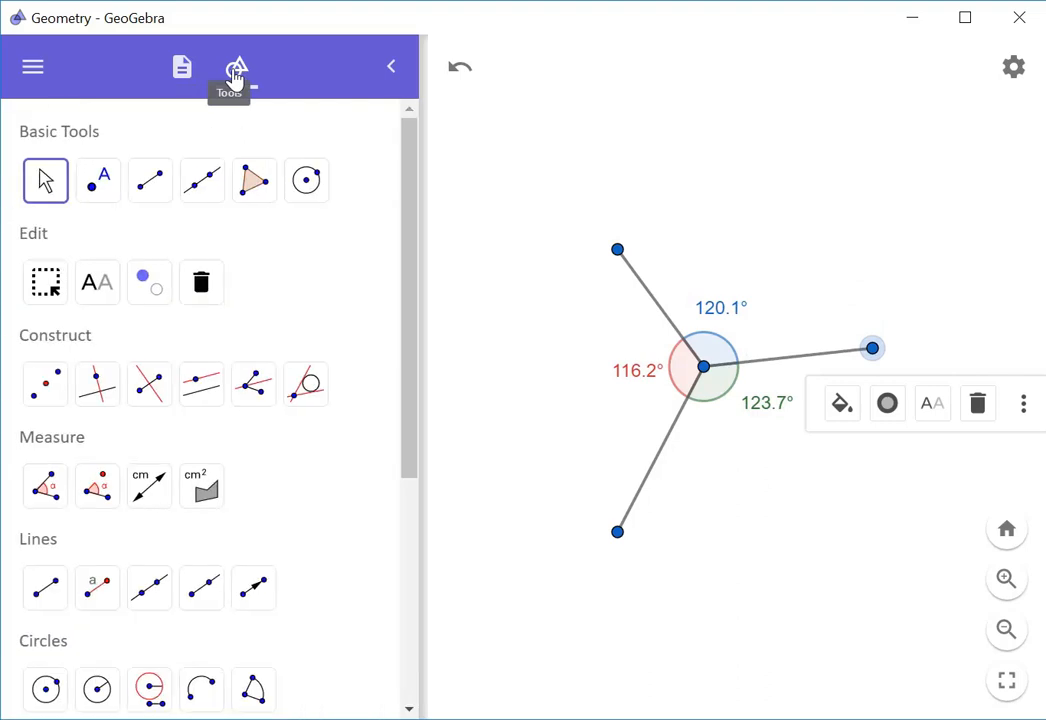
{"action": "left_click_drag", "start_coordinate": [413, 272], "coordinate": [402, 568]}
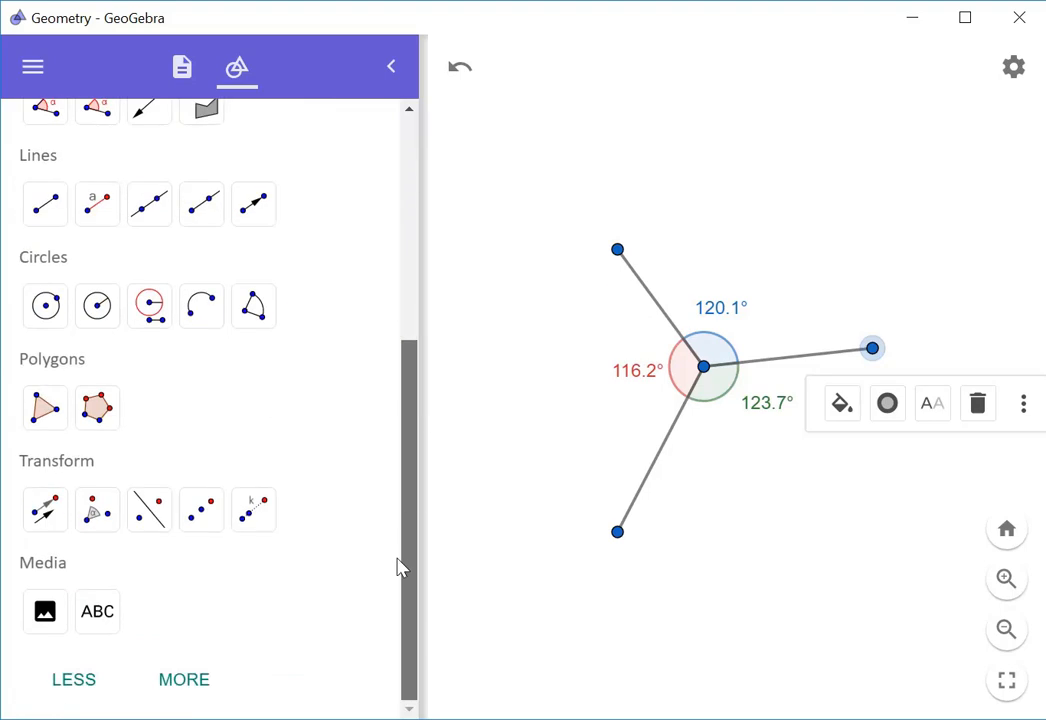
{"action": "left_click", "coordinate": [101, 614]}
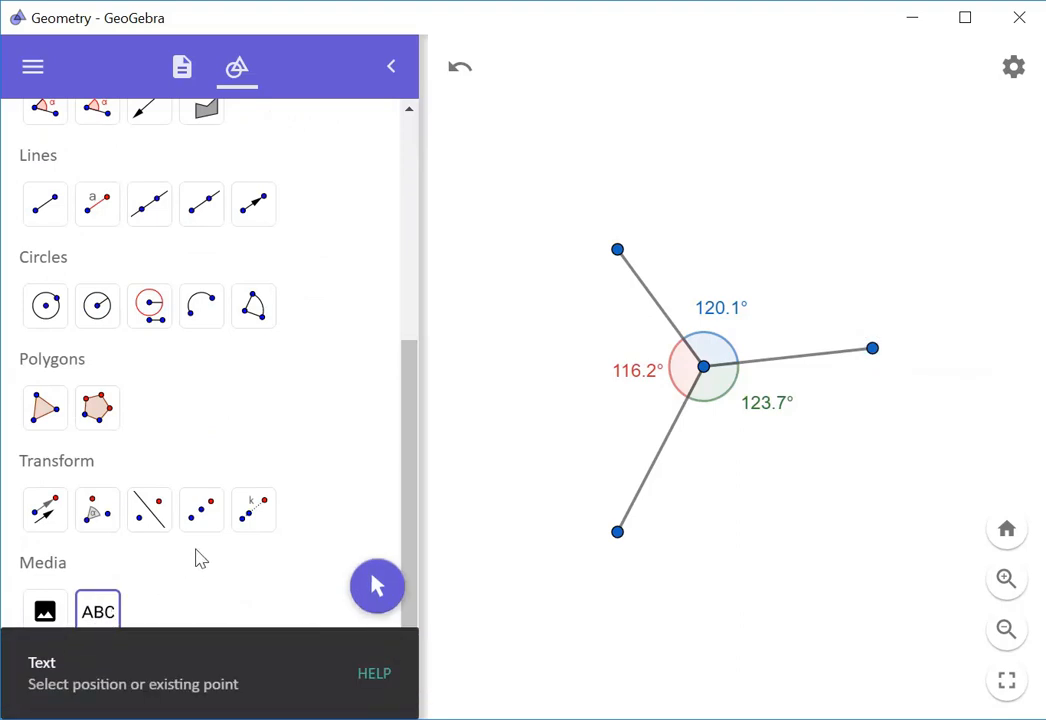
{"action": "left_click", "coordinate": [599, 116]}
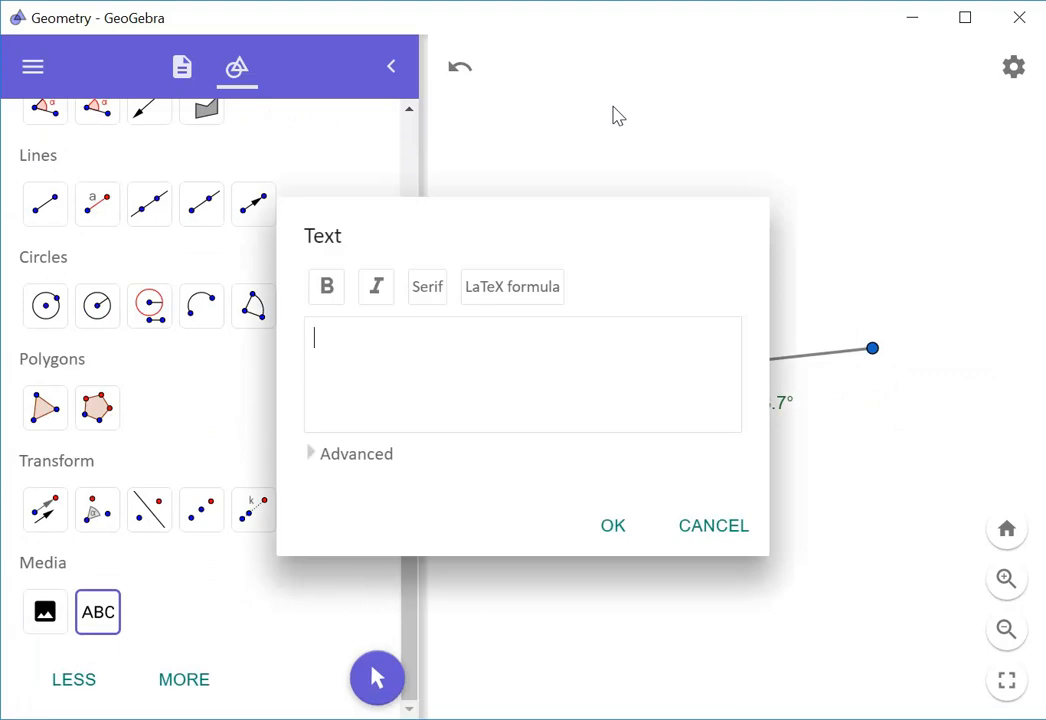
Create the text 'Total of the angles' followed by the live Total object, showing 360°
{"action": "type", "text": "Total of the "}
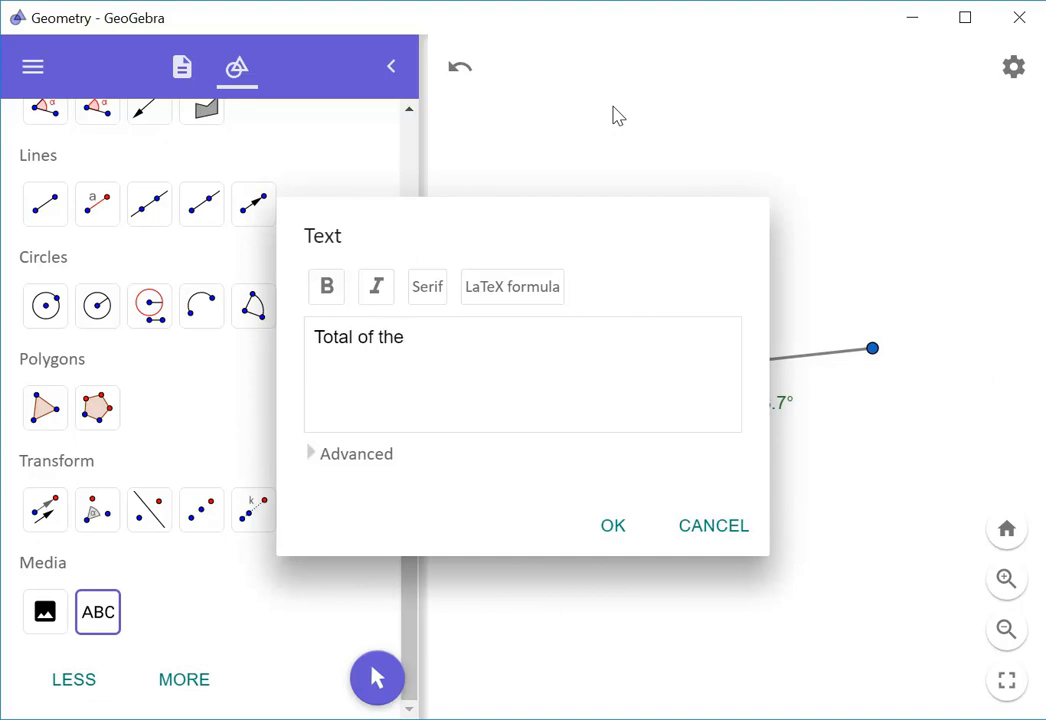
{"action": "type", "text": "angles"}
{"action": "left_click", "coordinate": [312, 458]}
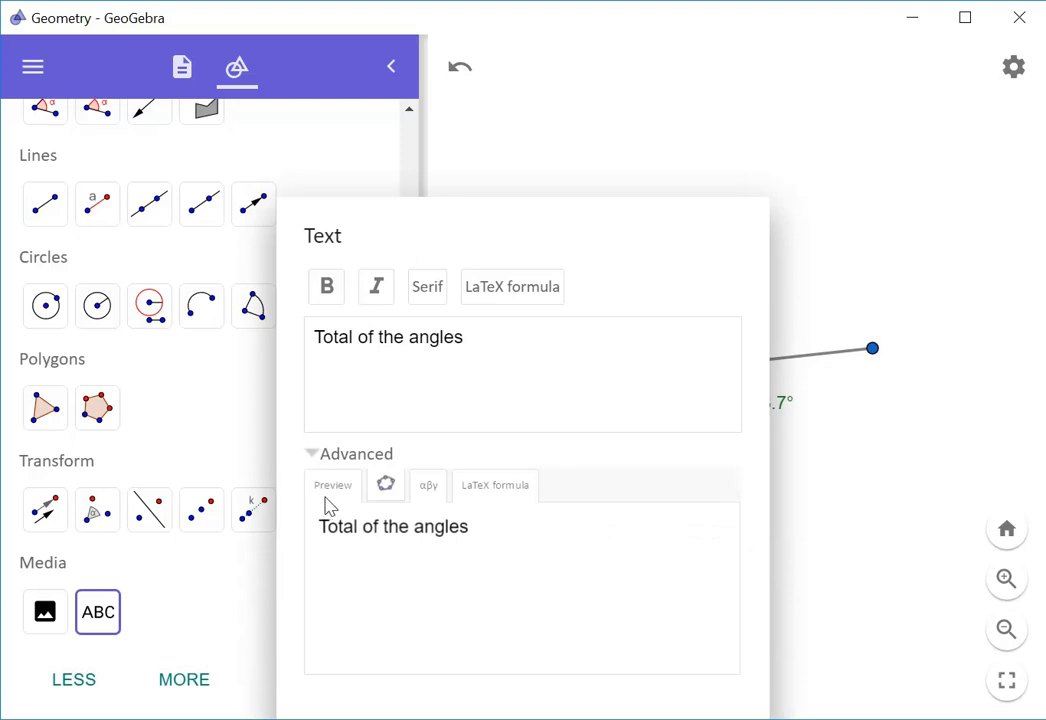
{"action": "left_click", "coordinate": [429, 486]}
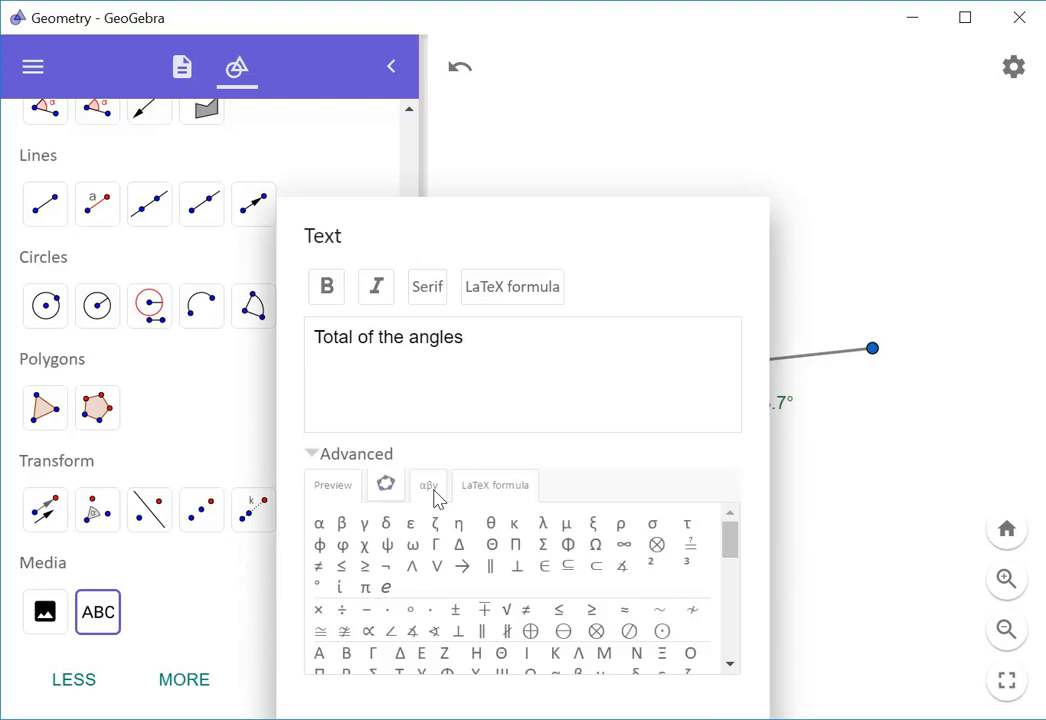
{"action": "left_click", "coordinate": [398, 490]}
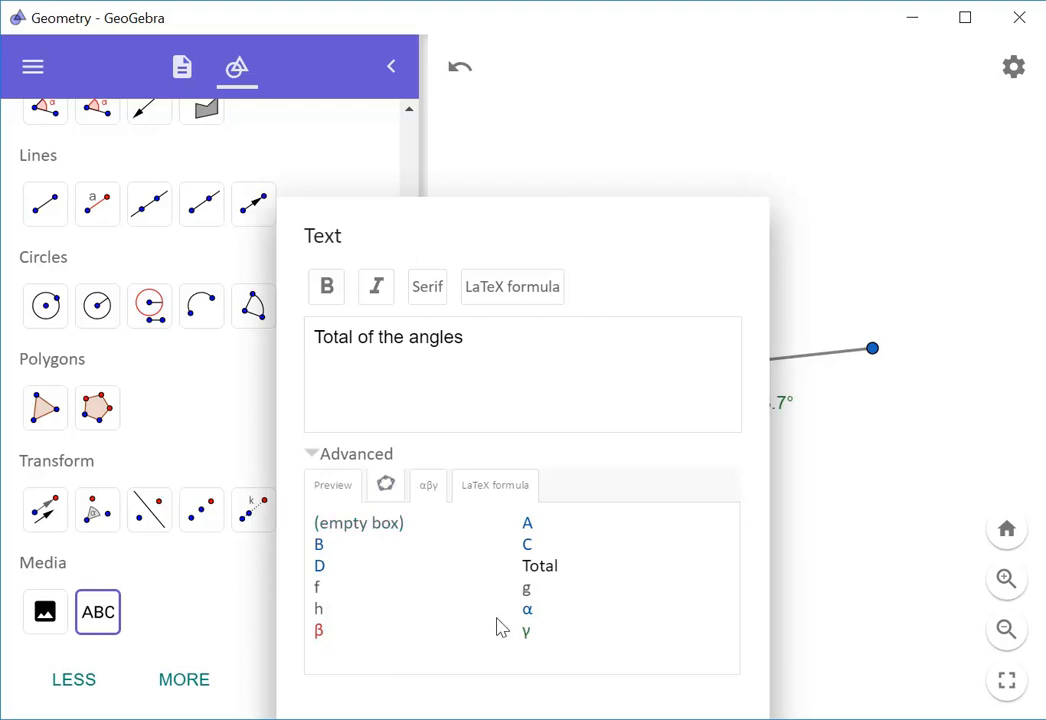
{"action": "left_click", "coordinate": [540, 566]}
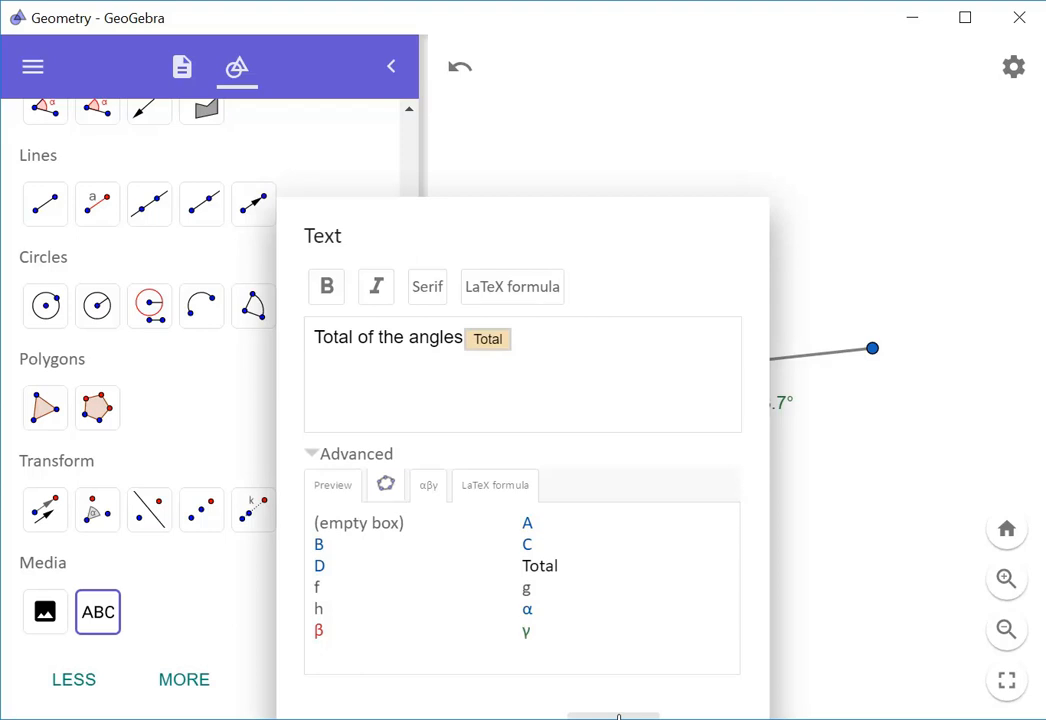
{"action": "left_click", "coordinate": [618, 716]}
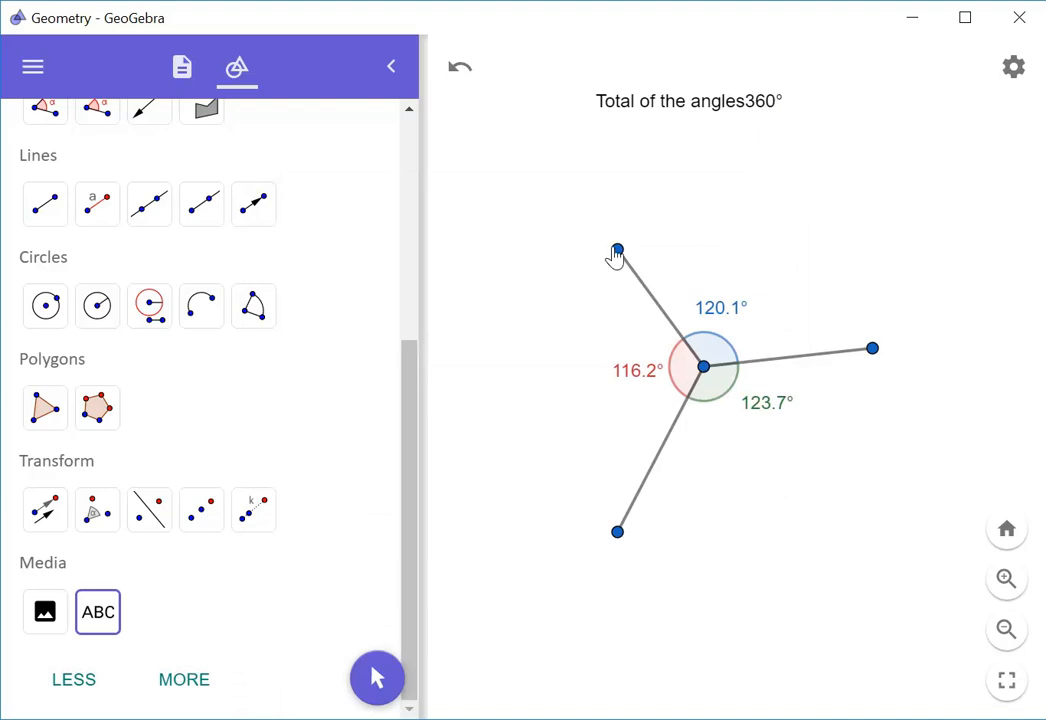
Discard an extra text, then drag point B until the angles read 104.4° and 139.5°
{"action": "left_click", "coordinate": [656, 226]}
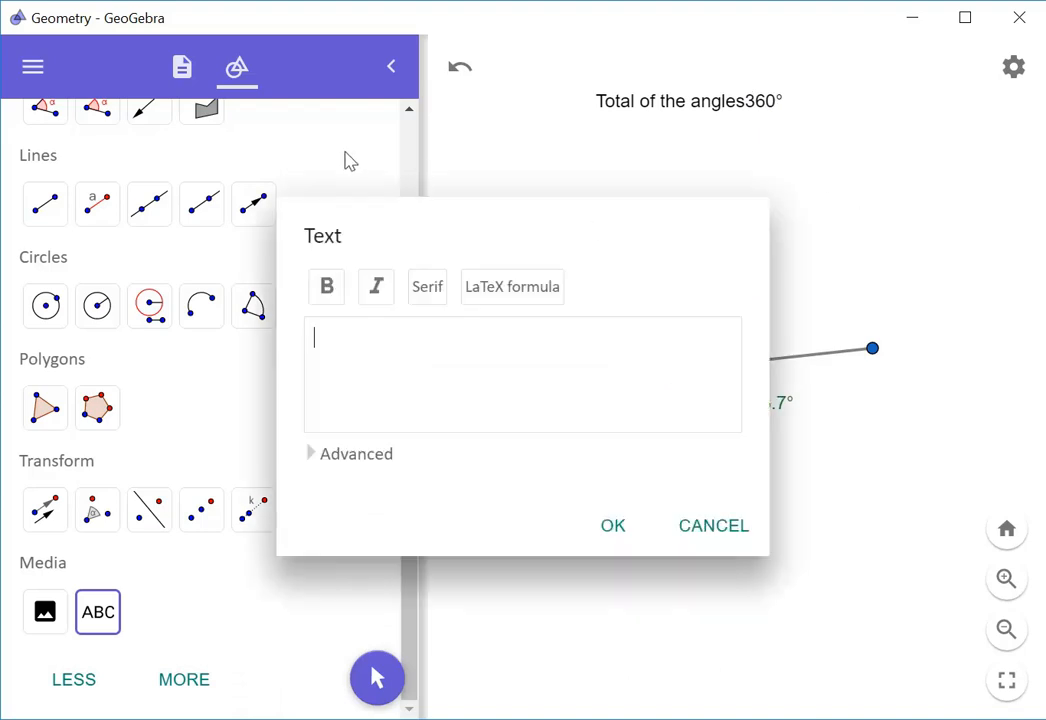
{"action": "left_click", "coordinate": [716, 521]}
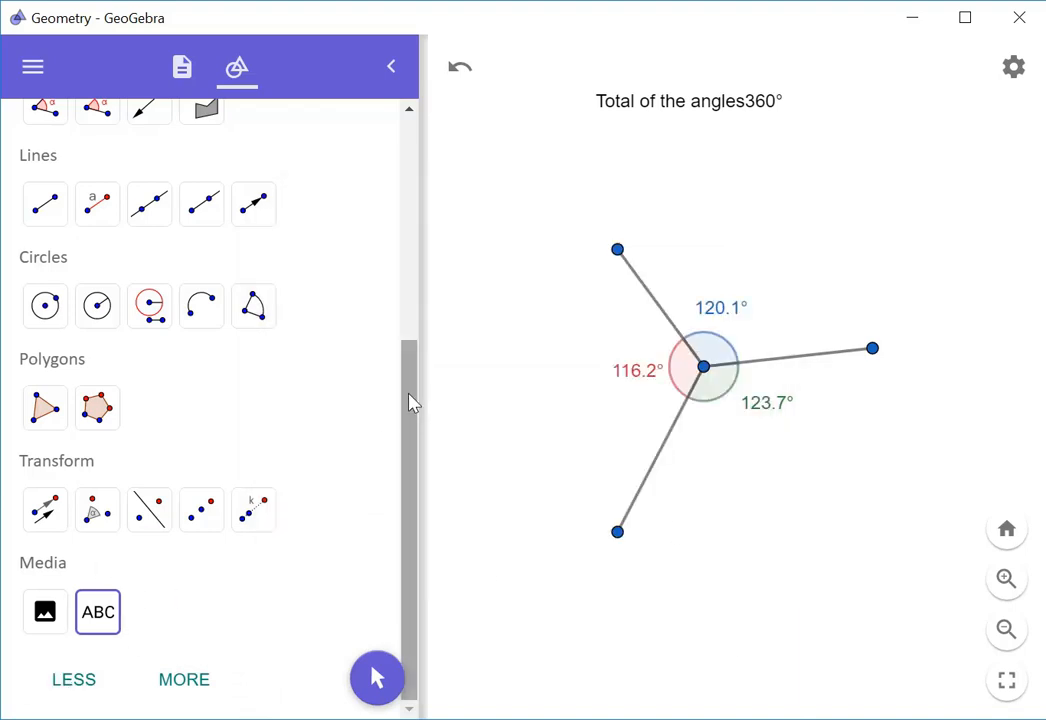
{"action": "left_click_drag", "start_coordinate": [411, 402], "coordinate": [437, 168]}
{"action": "left_click", "coordinate": [45, 180]}
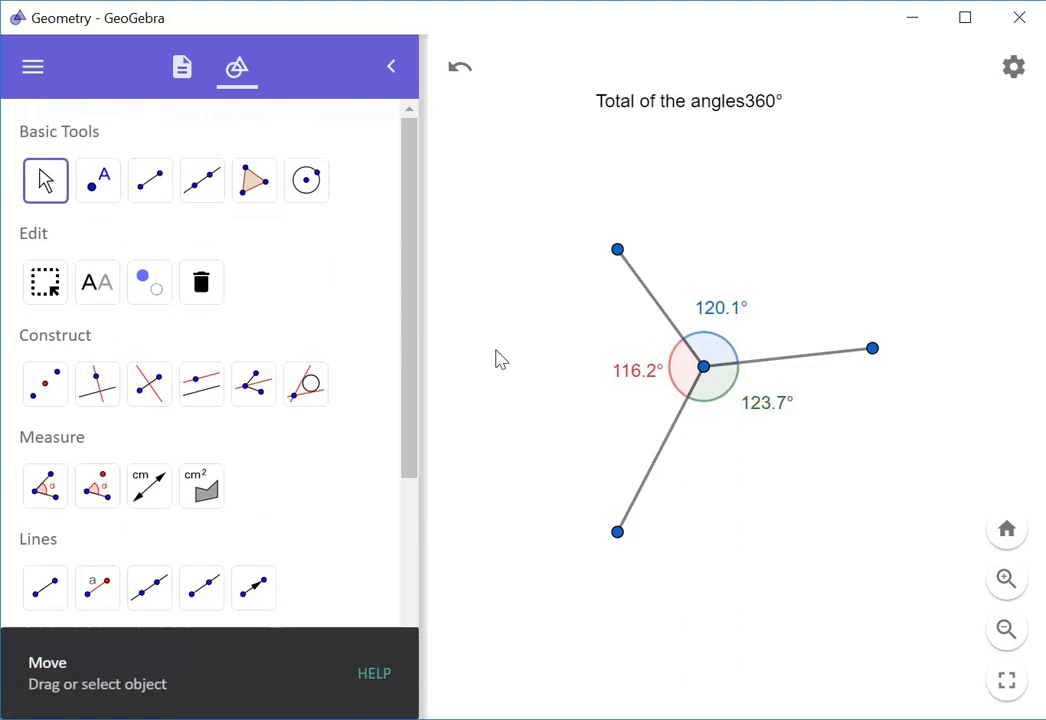
{"action": "left_click_drag", "start_coordinate": [876, 356], "coordinate": [790, 566]}
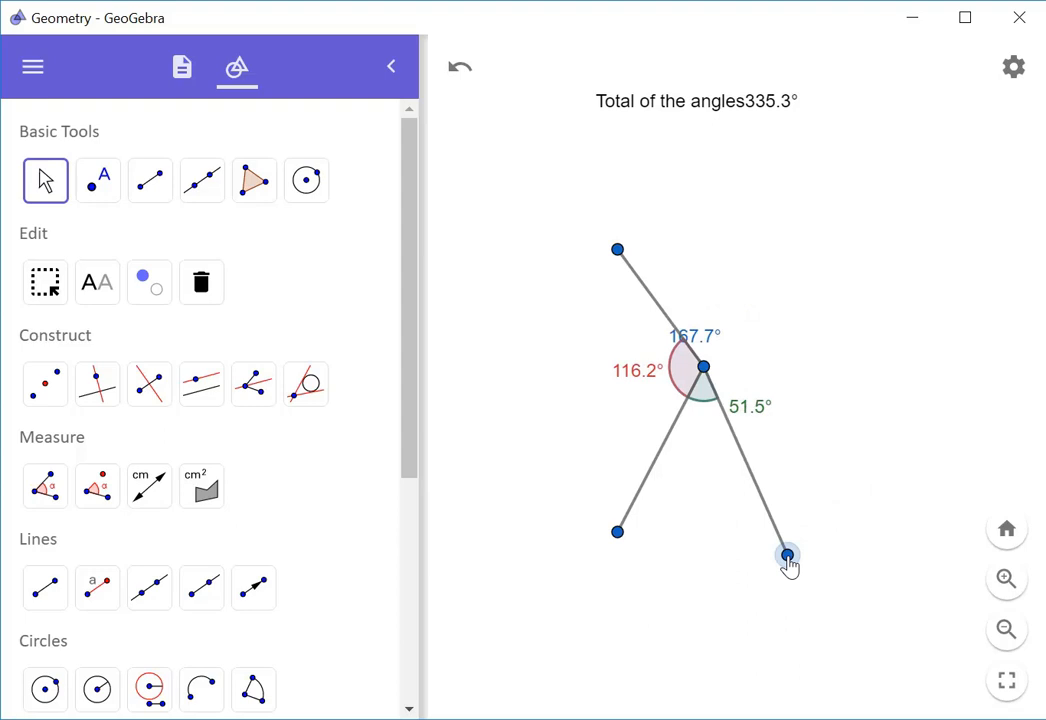
{"action": "left_click_drag", "start_coordinate": [790, 566], "coordinate": [865, 306]}
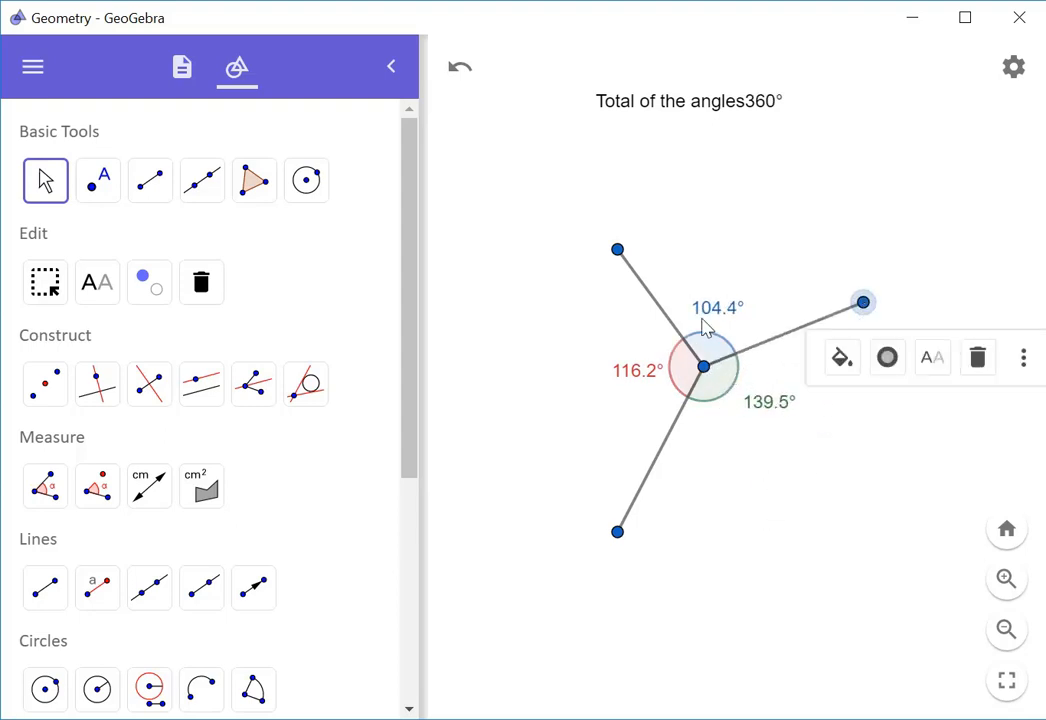